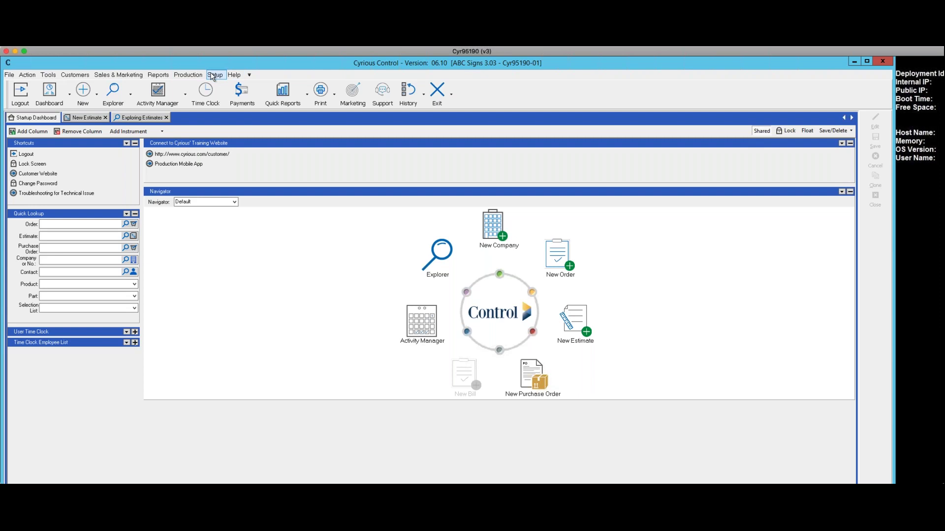
# Step: Open the Estimate Options in System Setup for editing to review the settings for variations
pyautogui.click(214, 75)
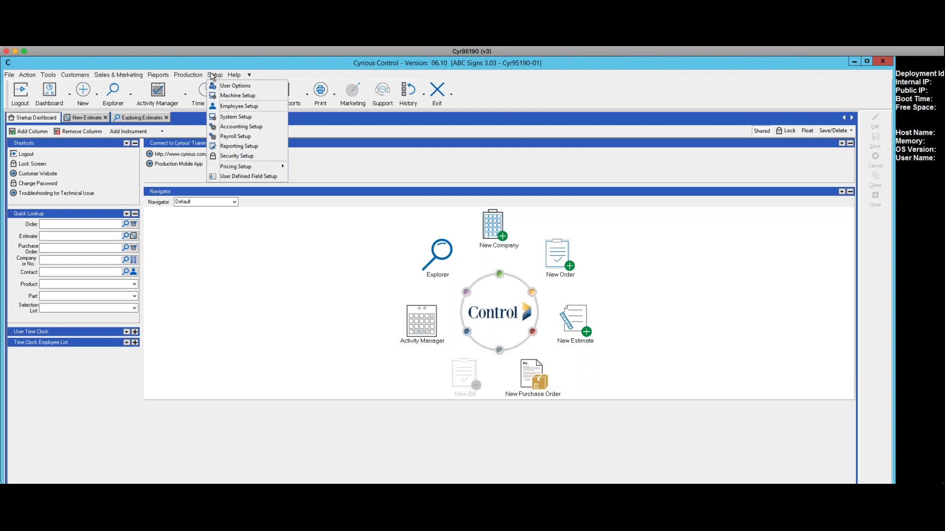
pyautogui.click(228, 118)
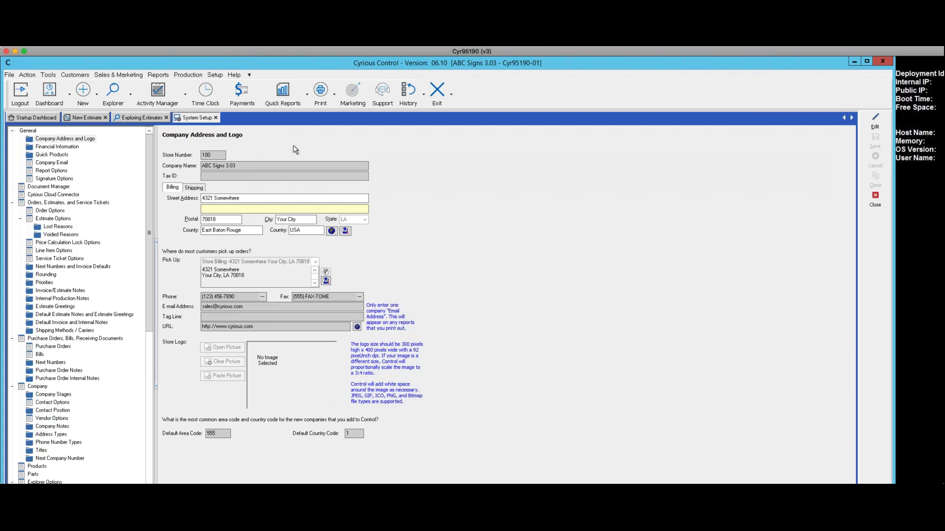
pyautogui.click(44, 220)
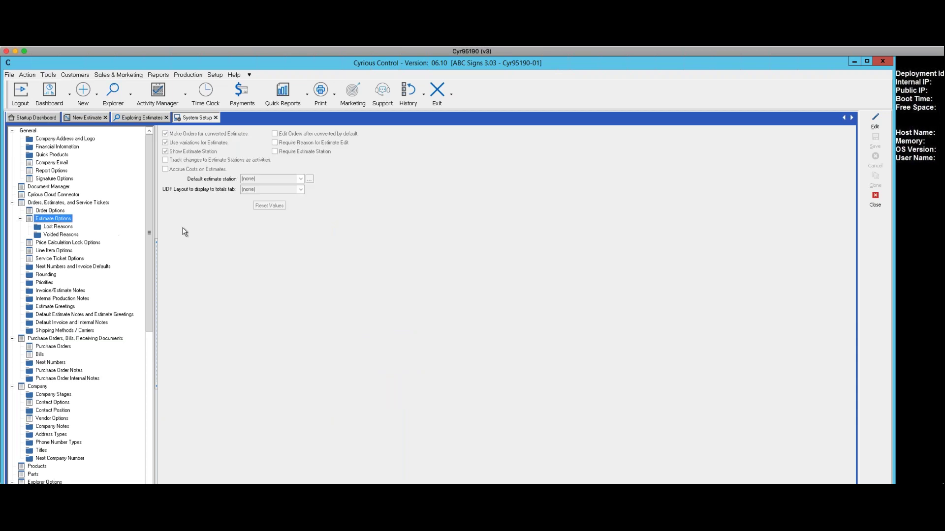
pyautogui.click(875, 120)
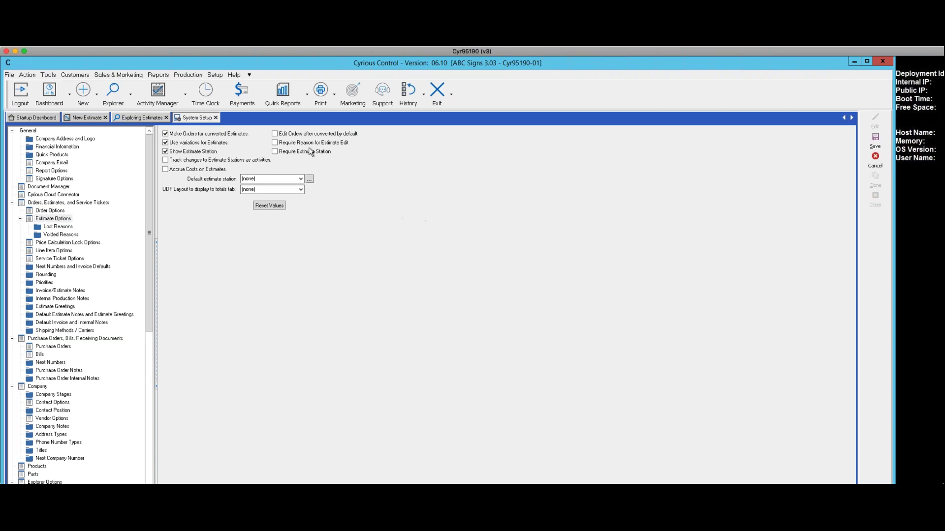
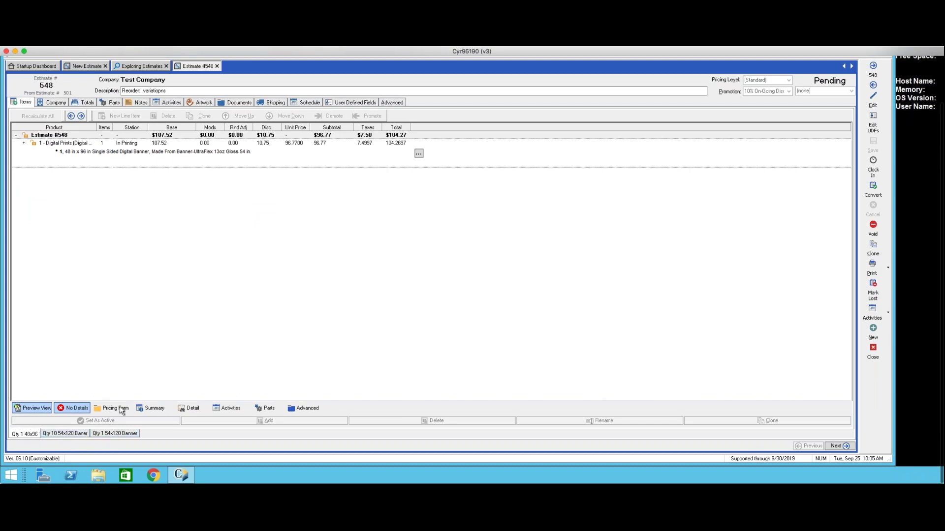
# Step: Try cloning the Qty 1 48x96 variation in the Test Company estimate, discard the unsaved edits and close the estimate
pyautogui.scroll(3, 123, 347)
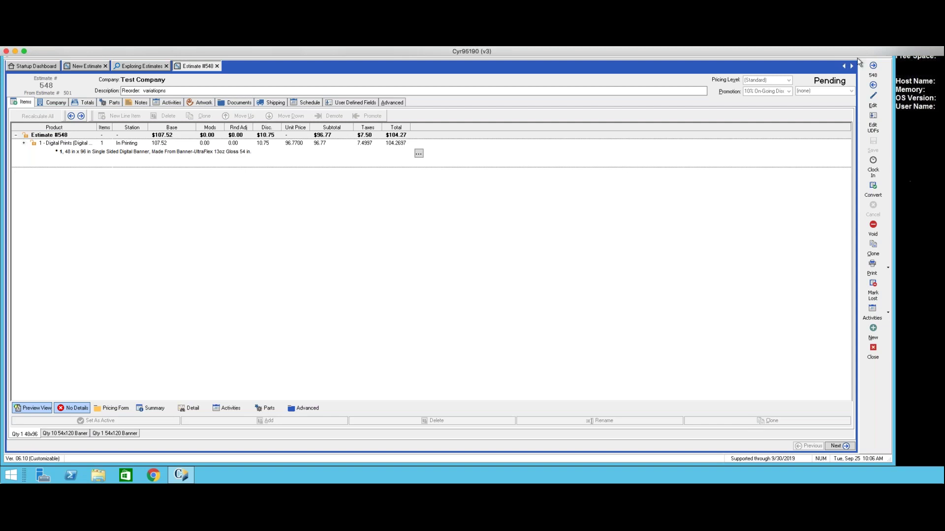
pyautogui.click(873, 99)
pyautogui.click(625, 339)
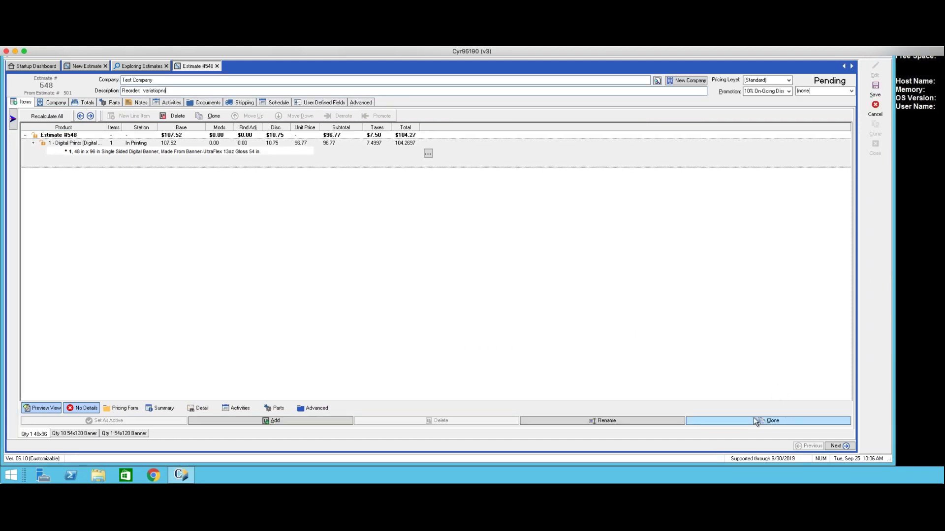
pyautogui.click(754, 419)
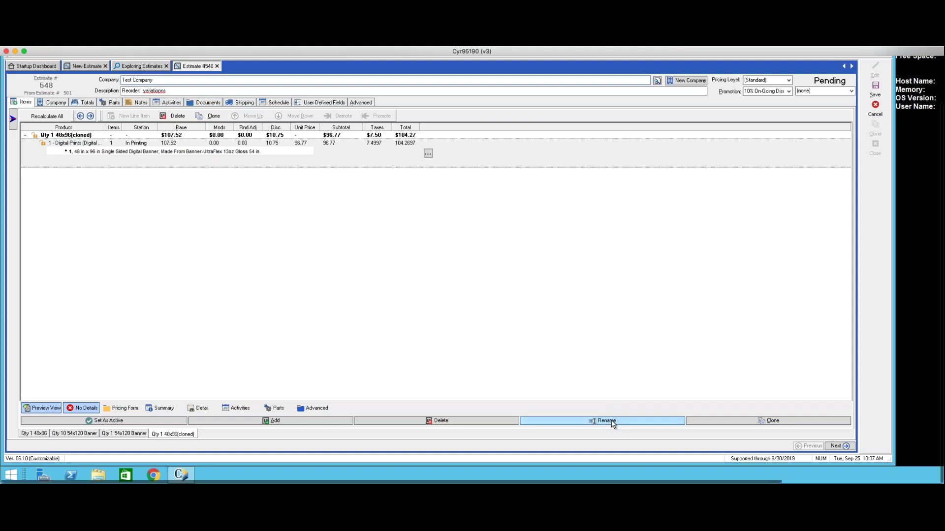
pyautogui.click(875, 109)
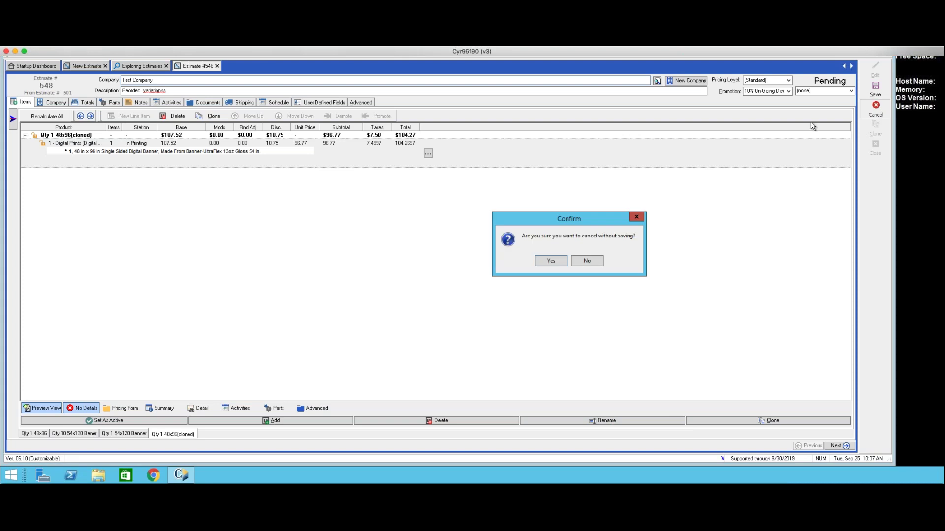
pyautogui.click(551, 261)
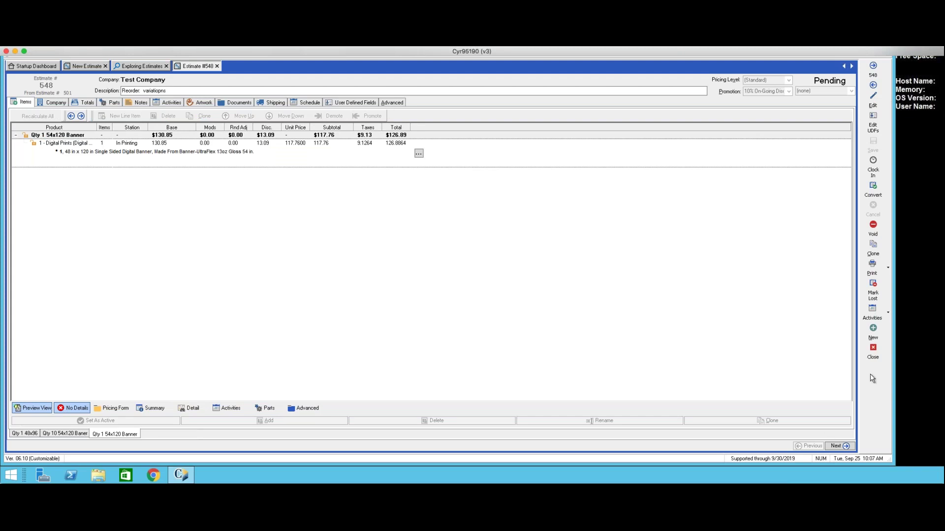
pyautogui.click(872, 353)
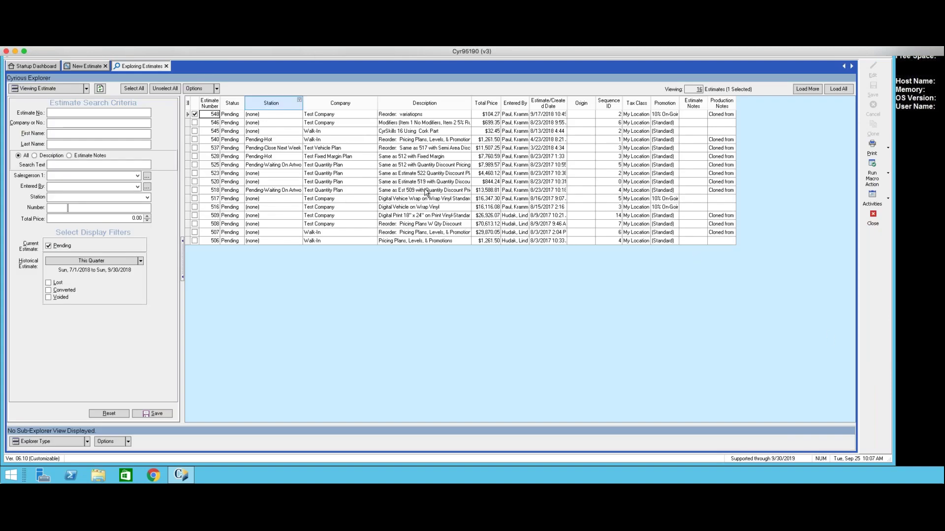
# Step: Add a variation named "Opt 2" to the new estimate
pyautogui.click(80, 67)
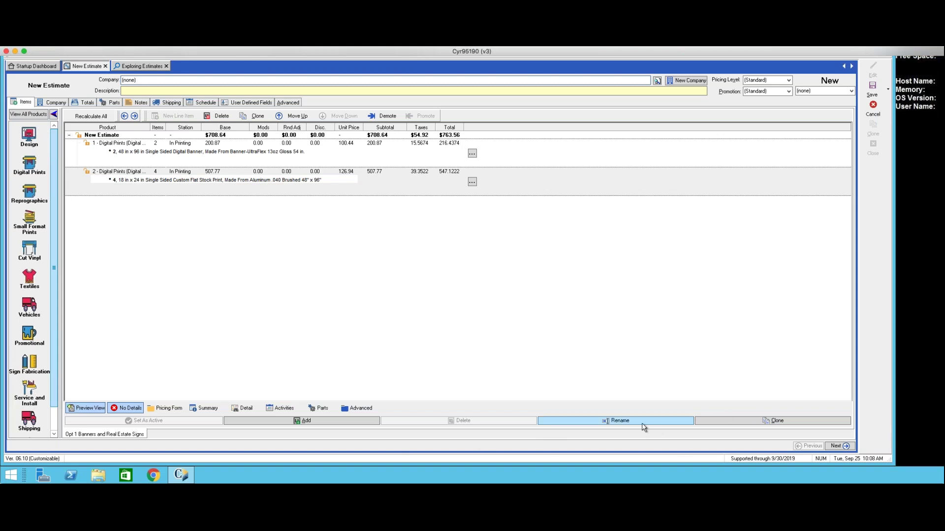
pyautogui.click(325, 424)
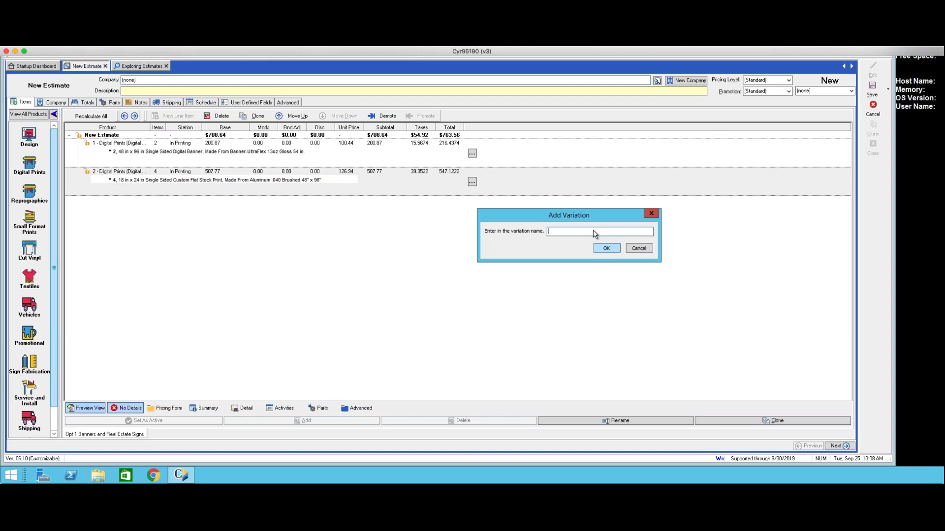
pyautogui.write('Opt 2')
pyautogui.click(606, 248)
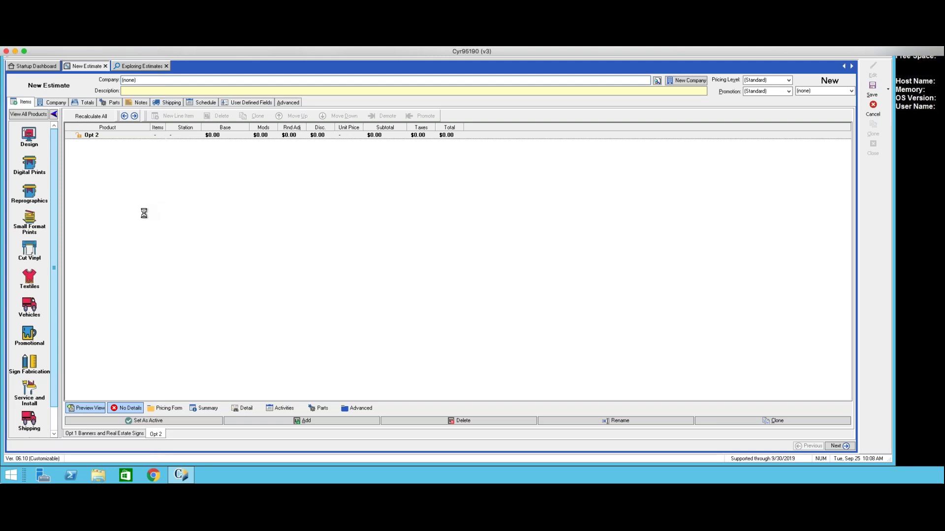
# Step: Add a Digital Prints line item to Opt 2 with quantity 6, height 418 inches and width 24 inches
pyautogui.click(29, 166)
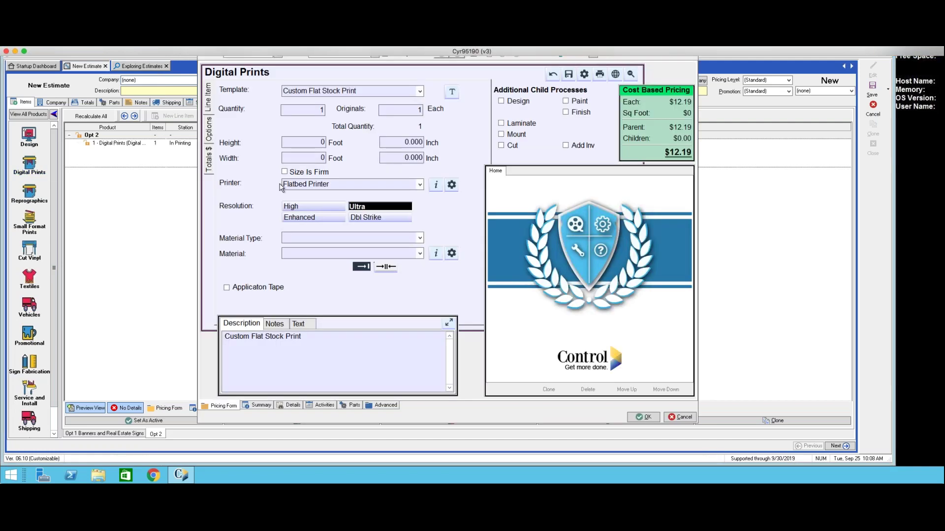
pyautogui.click(312, 109)
pyautogui.press('BackSpace')
pyautogui.write('6')
pyautogui.press('Tab')
pyautogui.press('Tab')
pyautogui.press('Tab')
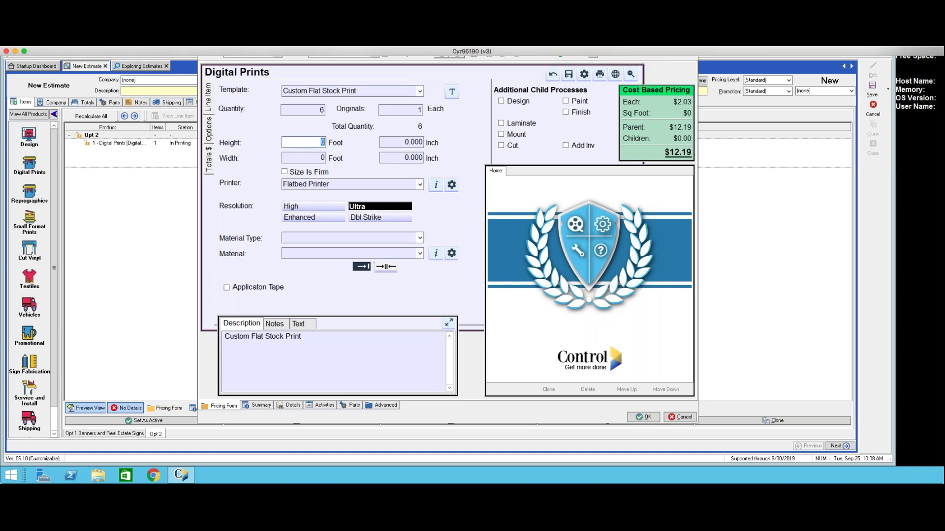
pyautogui.write('418')
pyautogui.press('Tab')
pyautogui.write('24')
pyautogui.press('BackSpace')
pyautogui.press('BackSpace')
pyautogui.press('Tab')
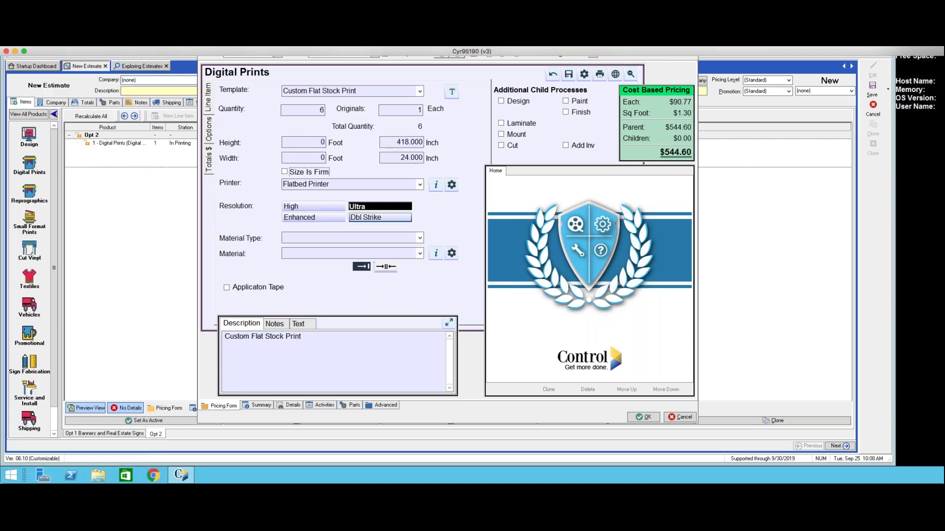
pyautogui.click(419, 238)
pyautogui.click(318, 256)
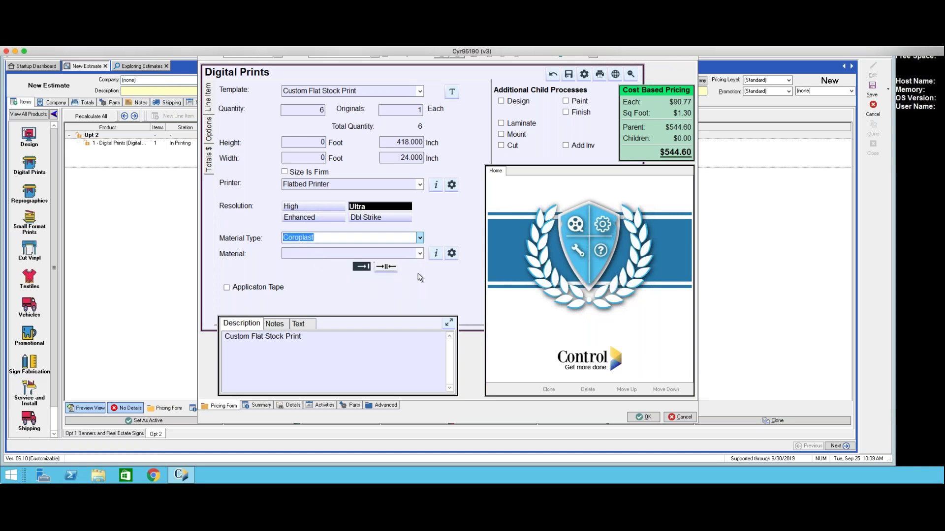
pyautogui.click(420, 254)
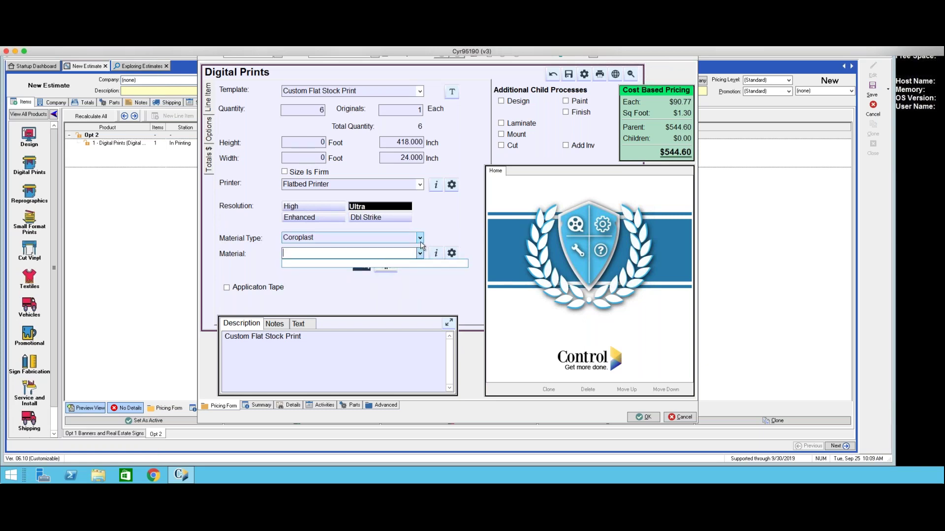
pyautogui.click(419, 239)
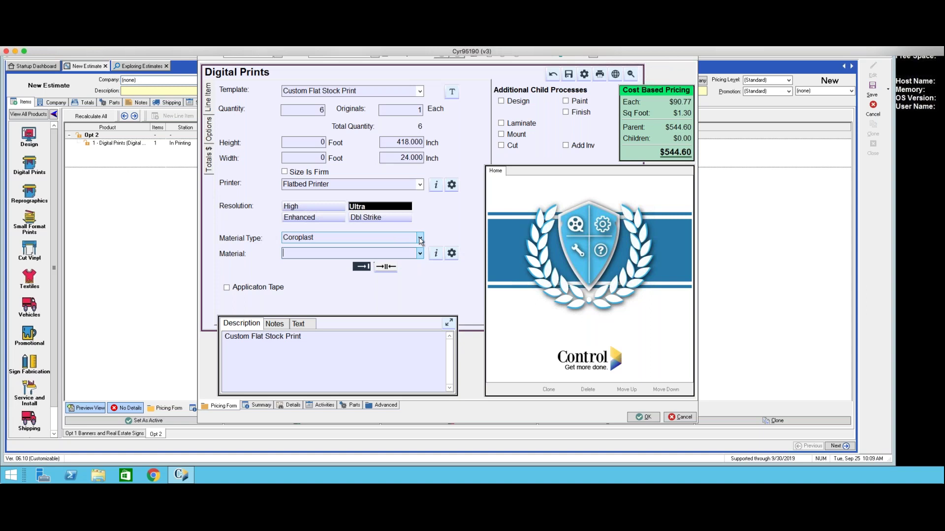
# Step: Set the print's material type to Aluminum and material to Aluminum .040 Brushed 48in x 96in, and accept the line item
pyautogui.click(419, 239)
pyautogui.click(383, 265)
pyautogui.click(420, 254)
pyautogui.click(397, 272)
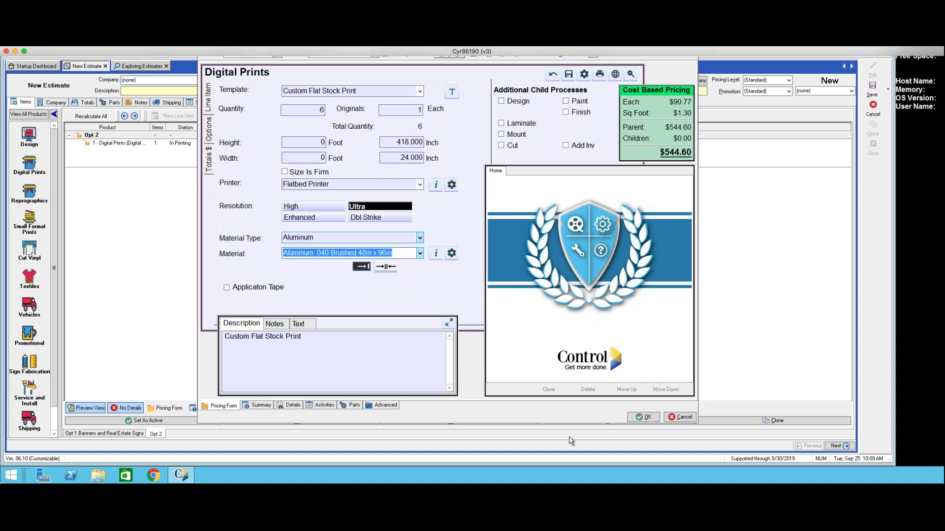
pyautogui.click(637, 418)
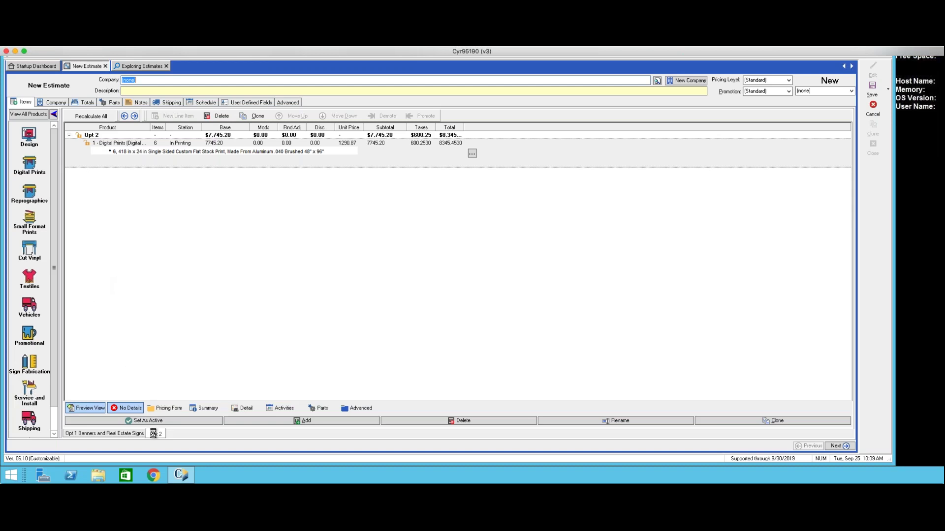
# Step: View all products and expand the Digital Ready, Misc, Textile Ready and Vehicle Ready categories to examine the available products
pyautogui.click(22, 116)
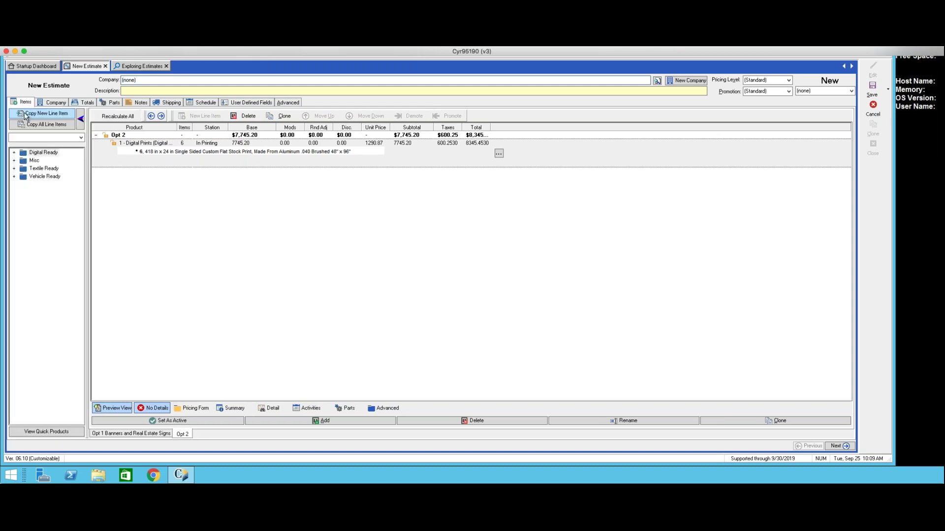
pyautogui.click(15, 153)
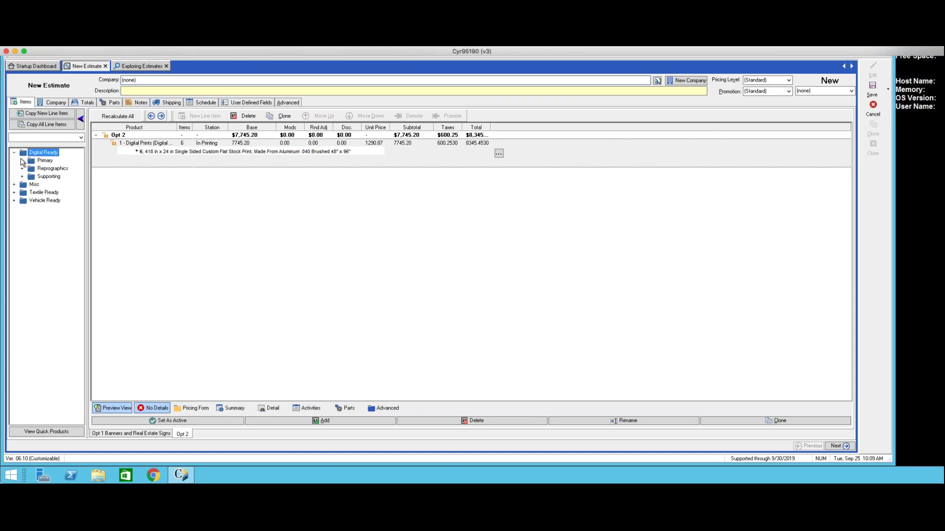
pyautogui.click(22, 161)
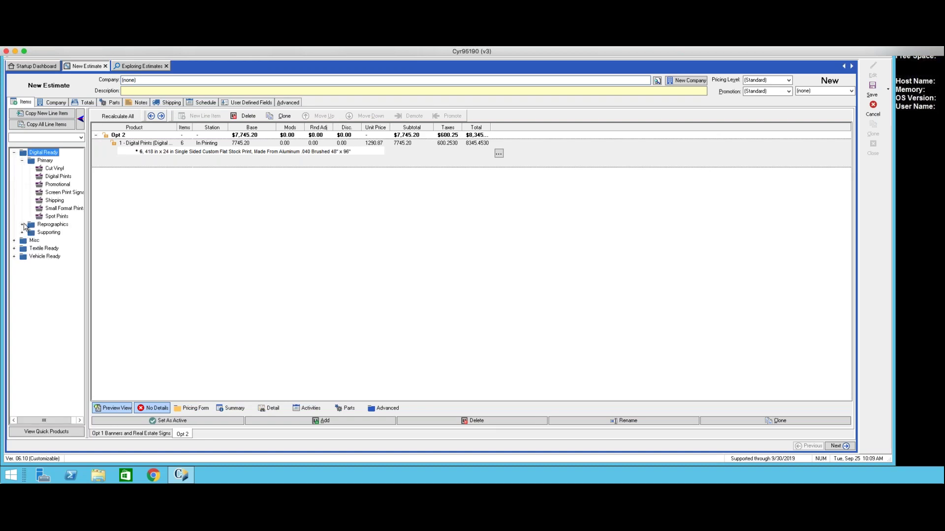
pyautogui.click(22, 225)
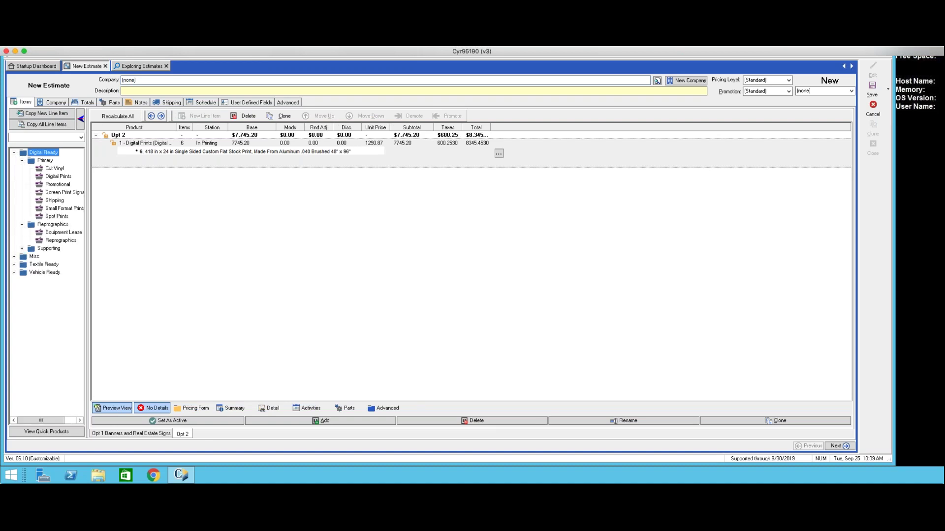
pyautogui.click(14, 256)
pyautogui.click(14, 296)
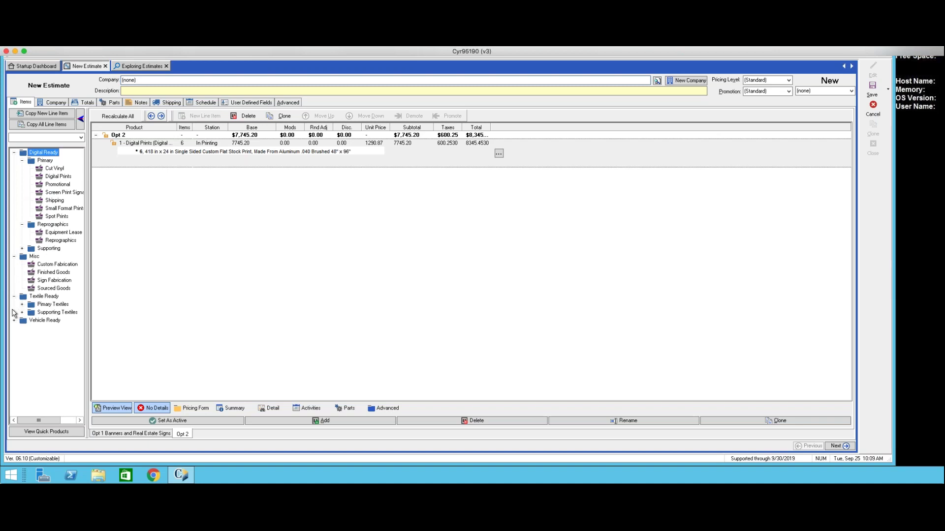
pyautogui.click(14, 321)
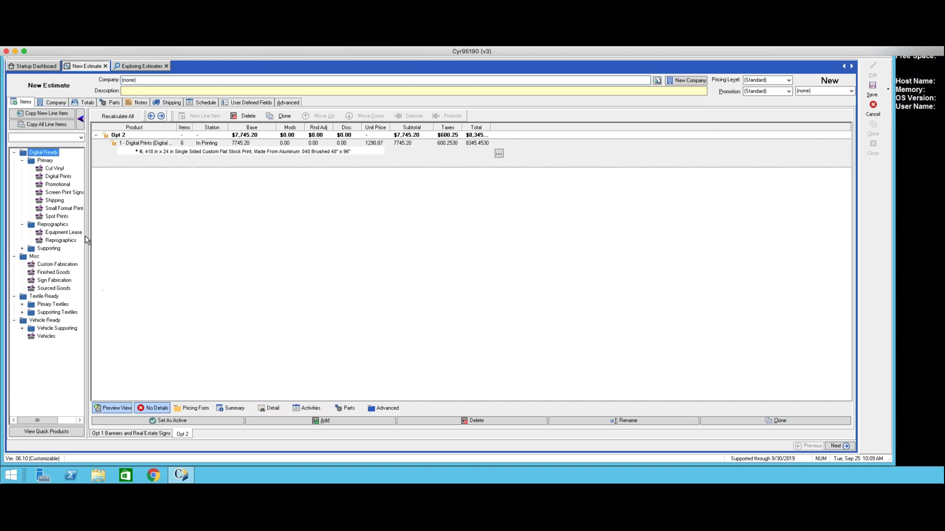
# Step: Copy all line items from the Cyrskills 11 16 order described as "test" into the Opt 2 variation
pyautogui.click(35, 127)
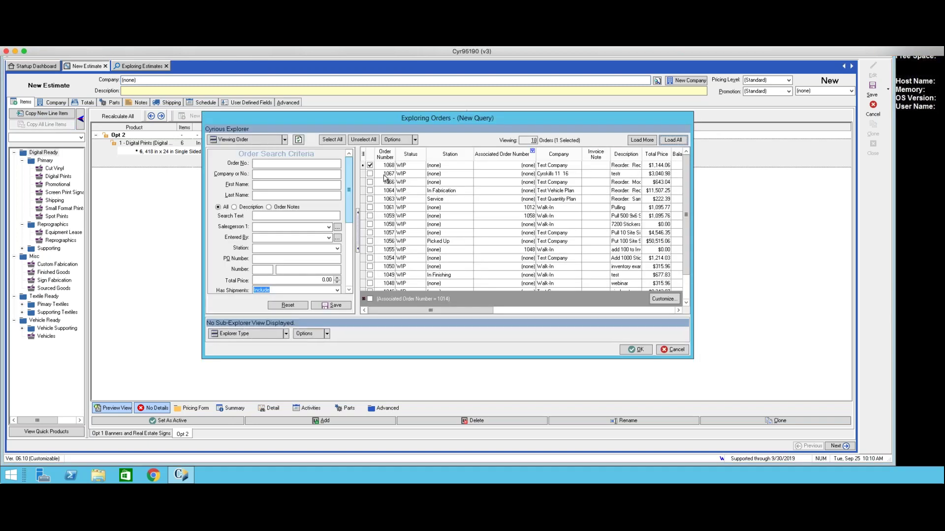
pyautogui.click(384, 175)
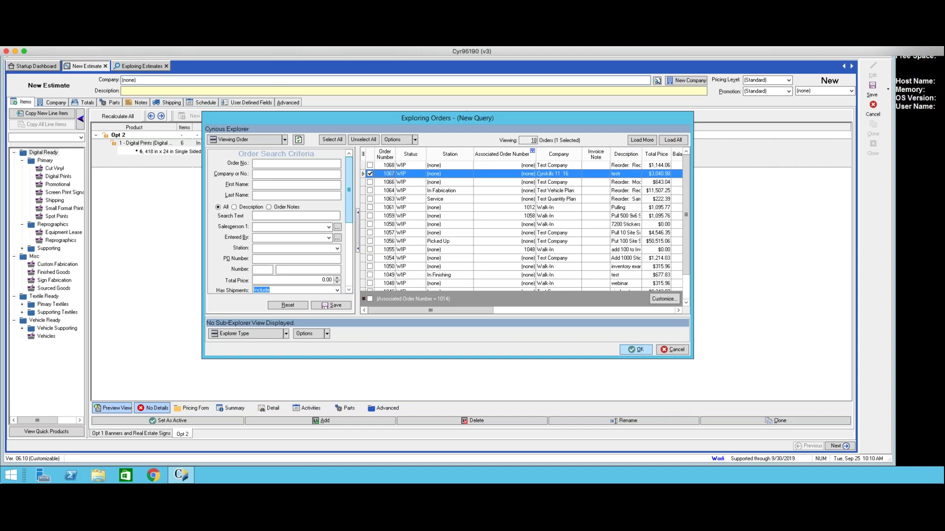
pyautogui.click(635, 349)
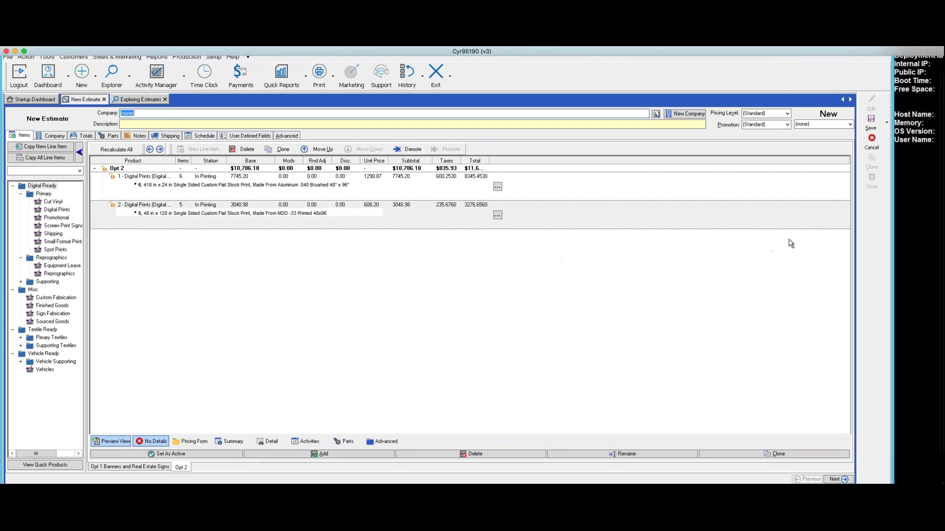
# Step: Try to save the new record as an estimate
pyautogui.click(886, 124)
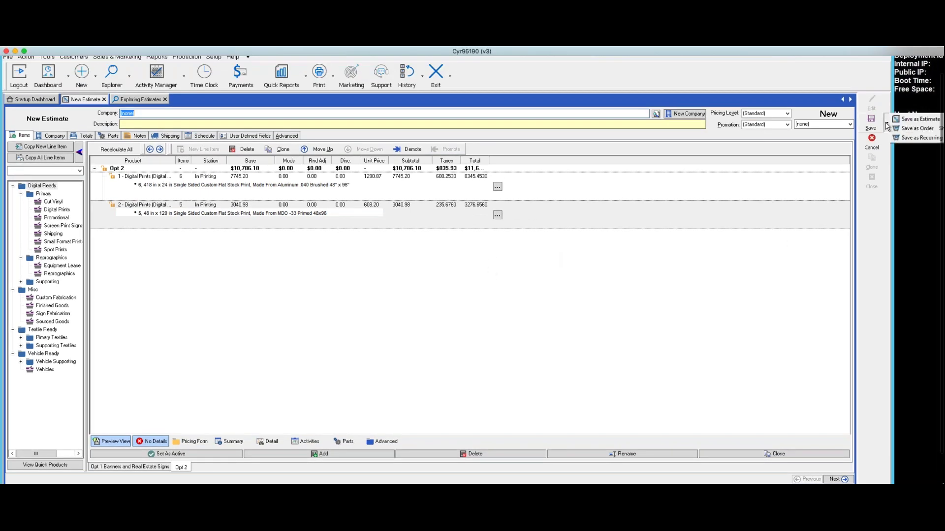
pyautogui.click(911, 120)
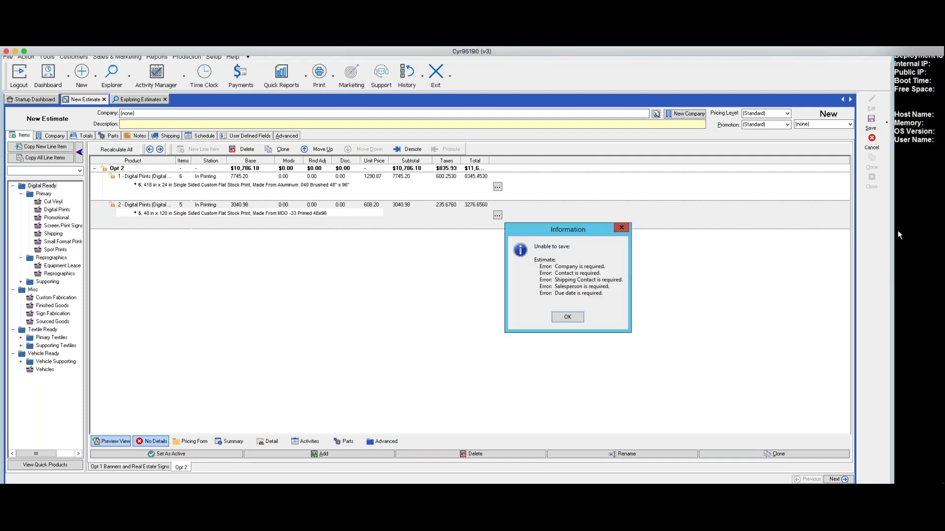
pyautogui.click(567, 318)
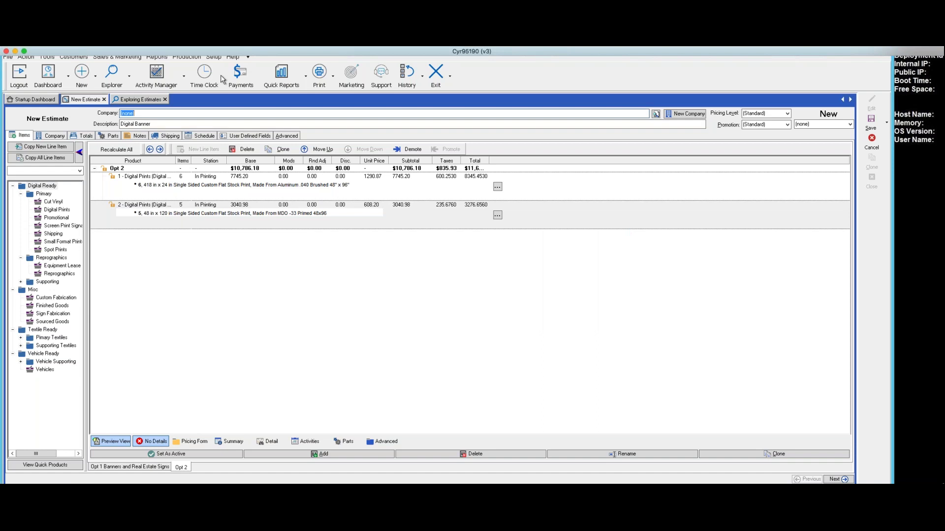
# Step: Assign Test Company to the new estimate and acknowledge its customer flag
pyautogui.click(657, 114)
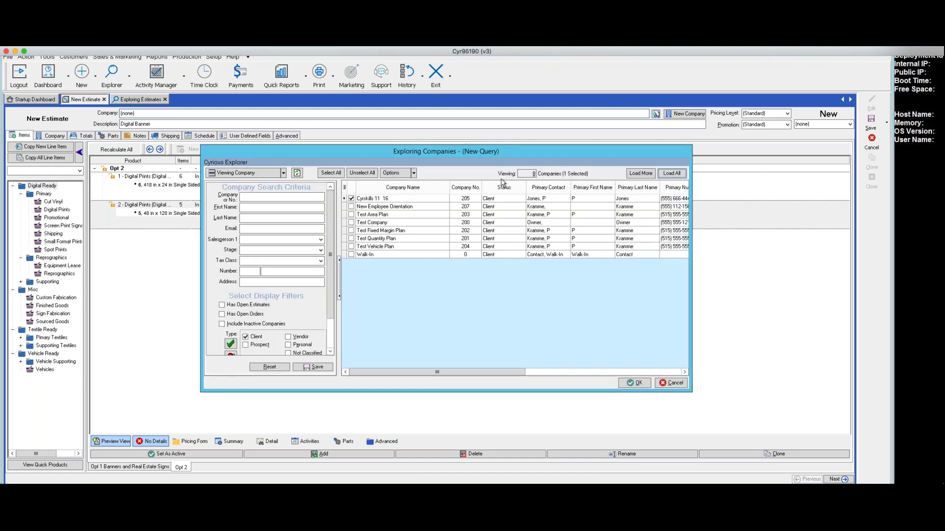
pyautogui.click(416, 207)
pyautogui.click(407, 224)
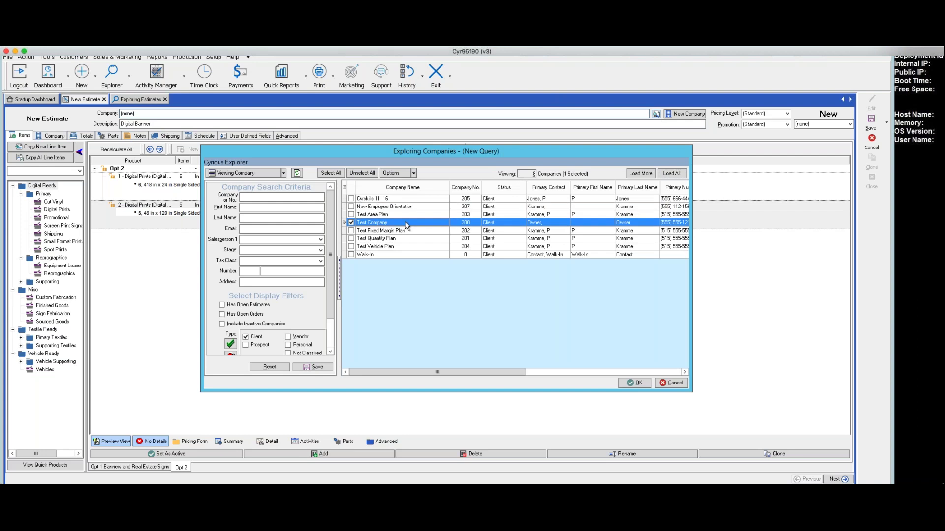
pyautogui.click(639, 382)
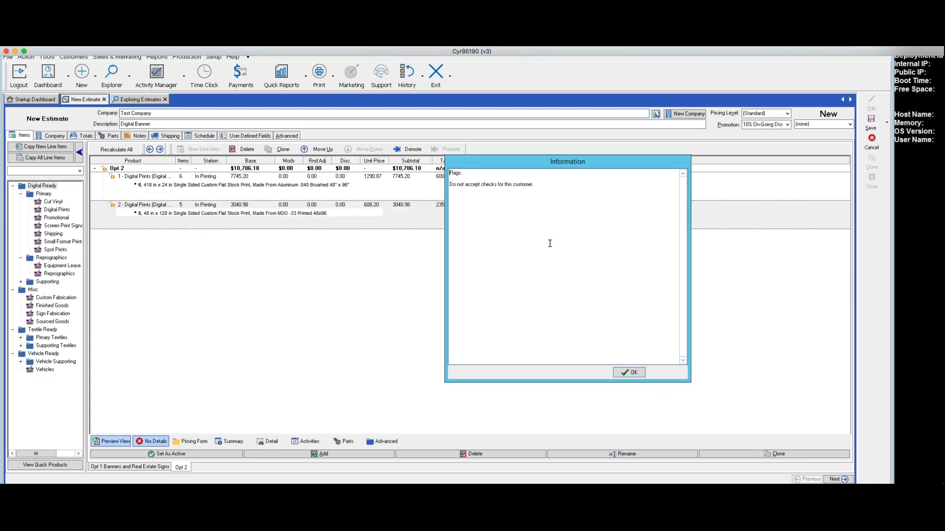
pyautogui.click(627, 374)
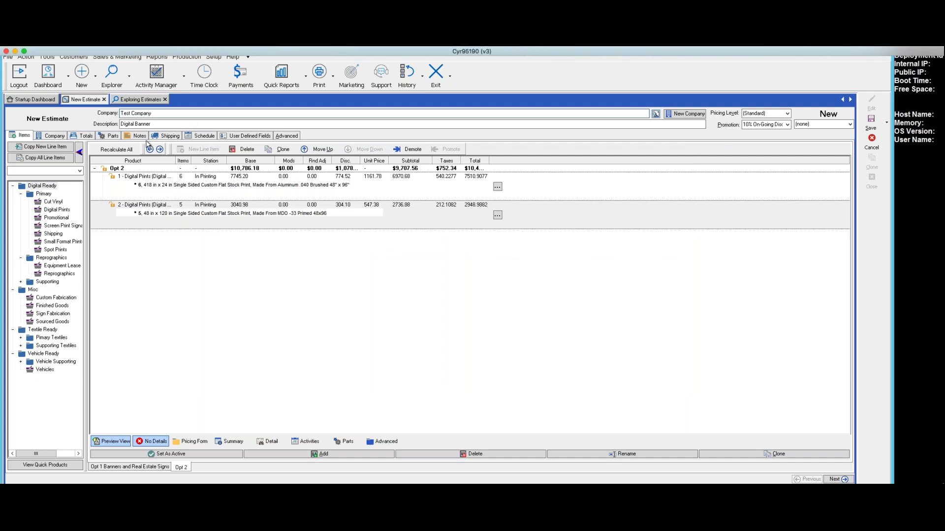
# Step: Set the due date to 9/28/2018 and save the record as an estimate
pyautogui.click(90, 137)
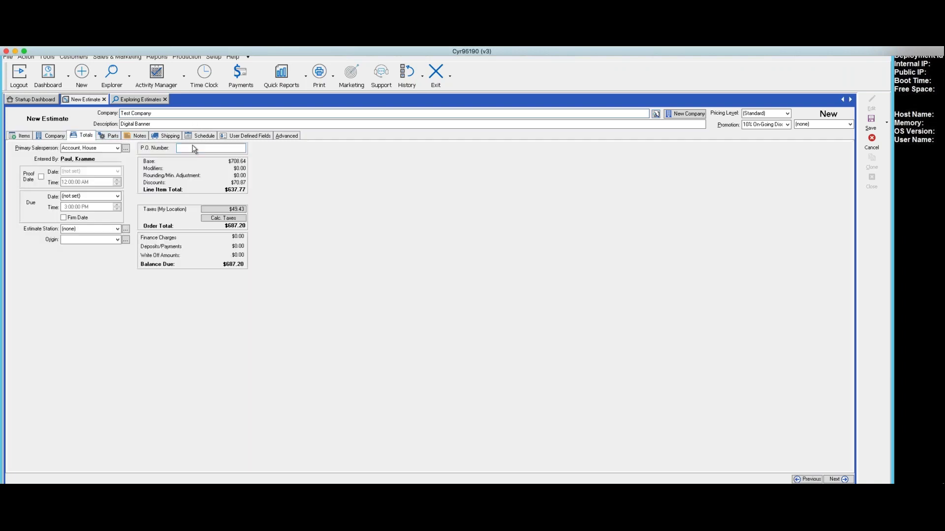
pyautogui.click(117, 197)
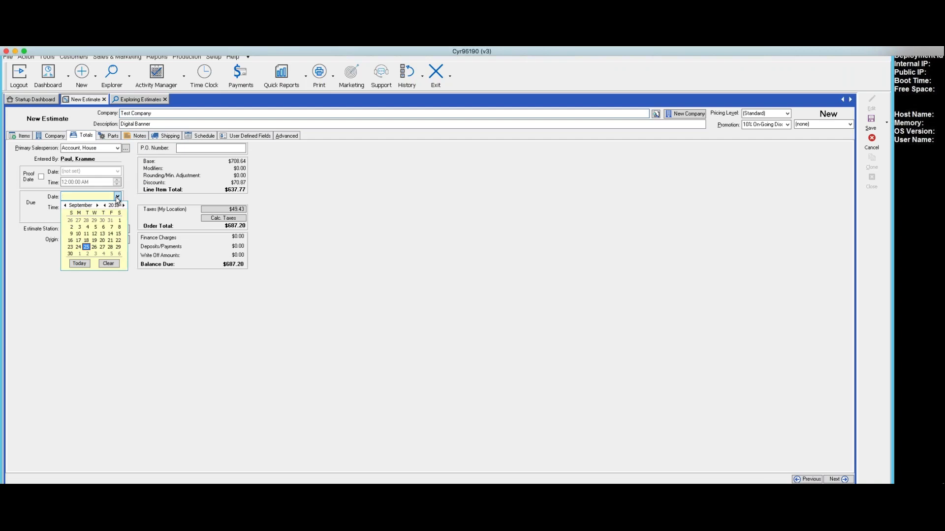
pyautogui.click(110, 247)
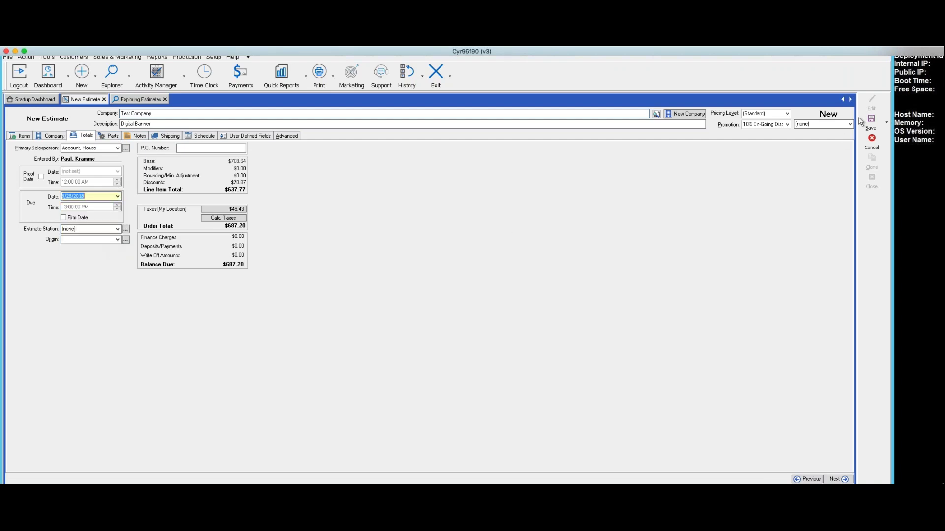
pyautogui.click(886, 122)
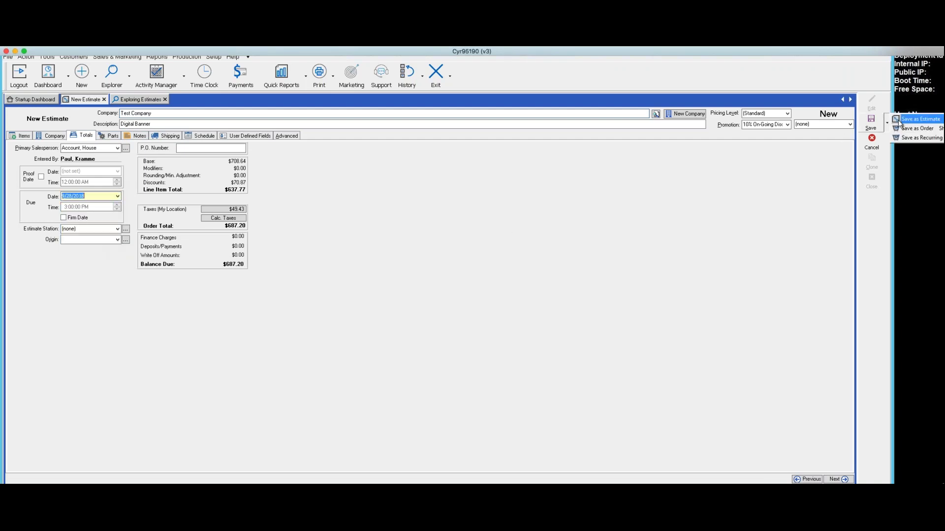
pyautogui.click(905, 120)
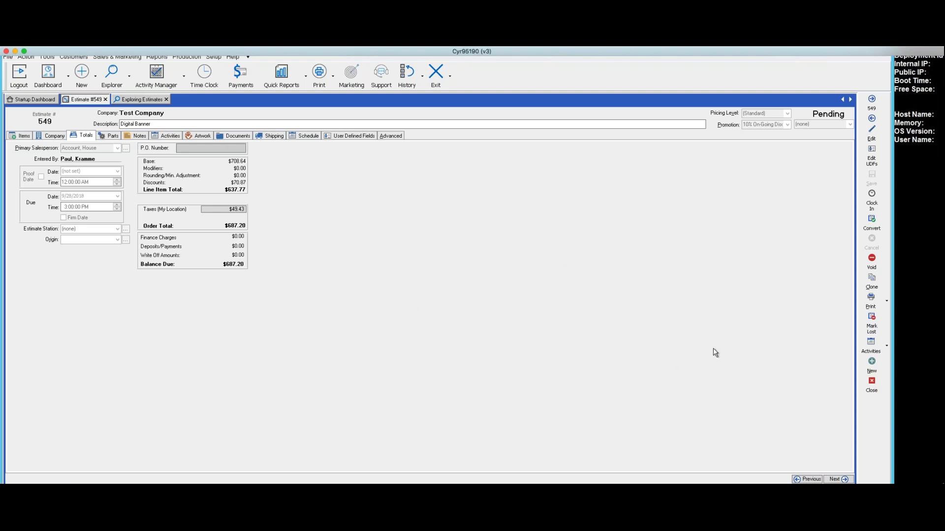
# Step: Preview the Standard Estimate report, review the pages for both variations including the Opt 2 totals, and close the preview
pyautogui.click(888, 302)
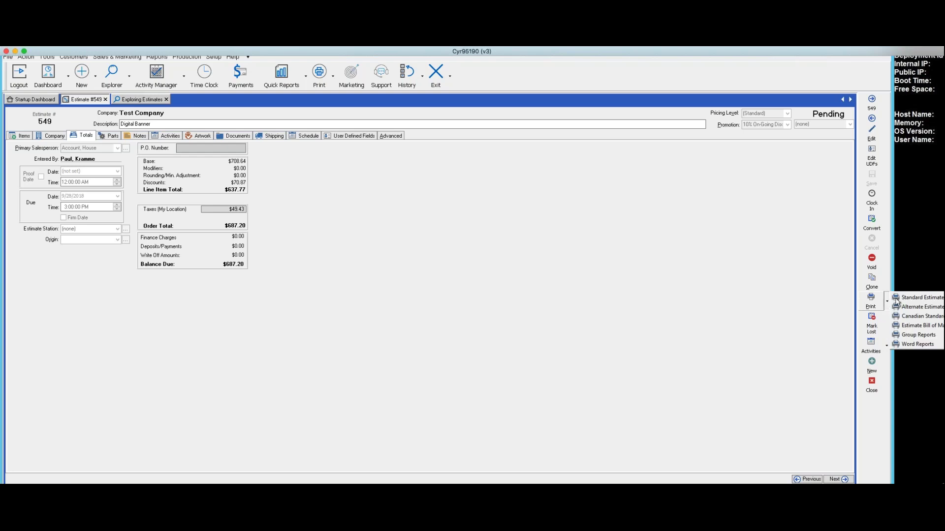
pyautogui.click(918, 297)
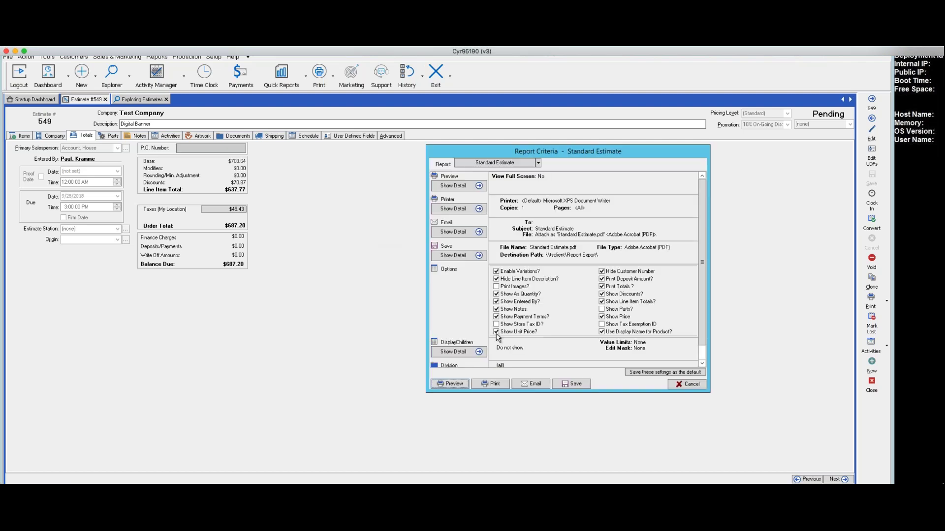
pyautogui.click(460, 384)
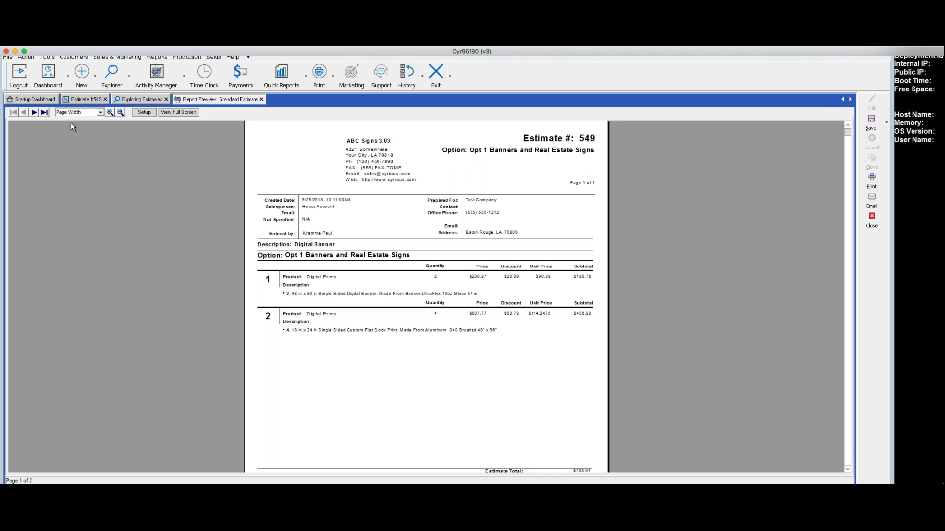
pyautogui.click(34, 113)
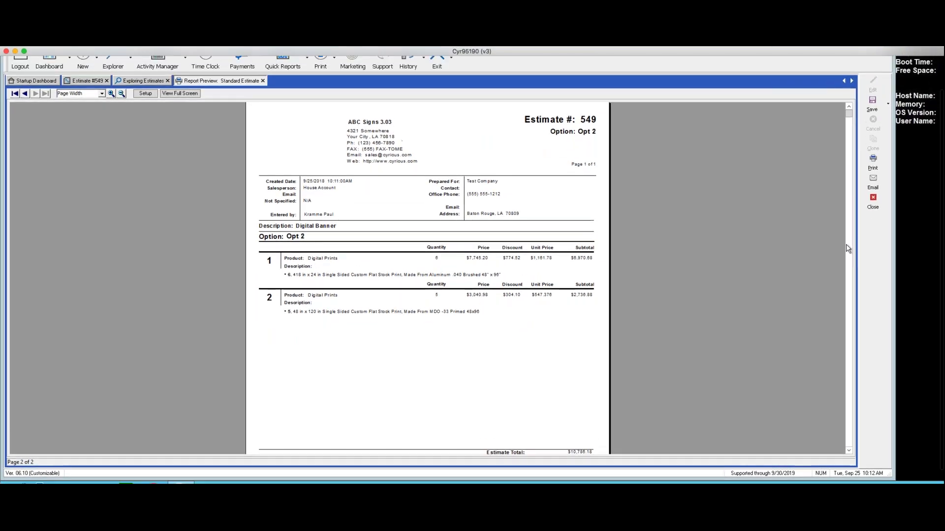
pyautogui.moveTo(851, 114); pyautogui.dragTo(818, 291)
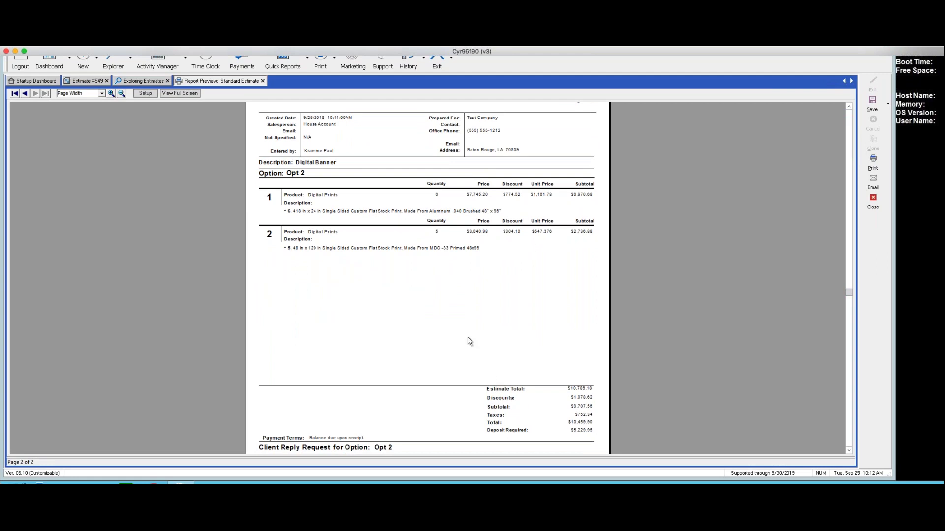
pyautogui.click(873, 210)
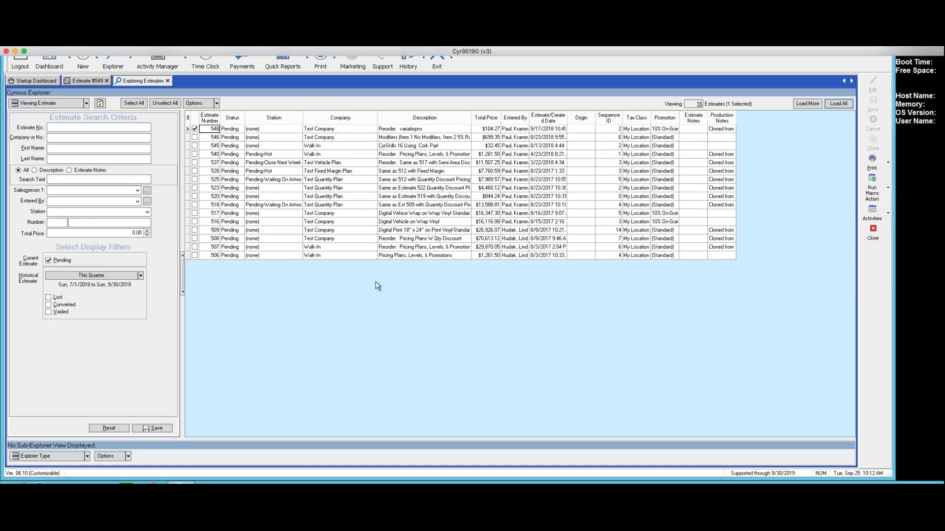
# Step: Edit the saved Digital Banner estimate to make Opt 2 the active variation, and save it
pyautogui.click(101, 82)
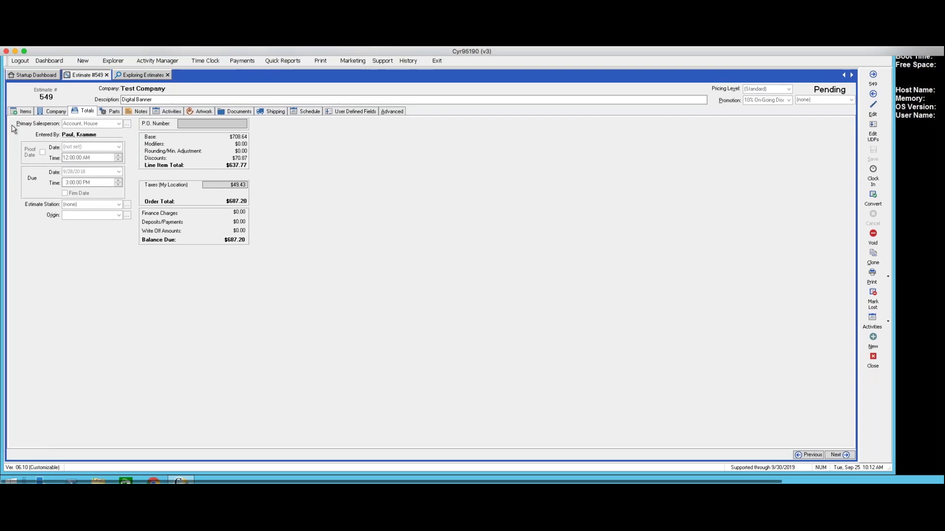
pyautogui.click(24, 111)
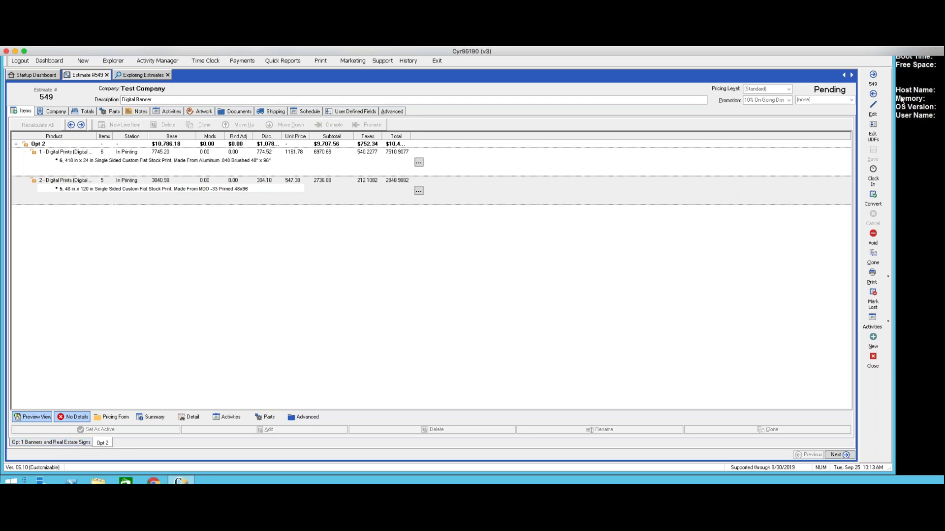
pyautogui.click(873, 115)
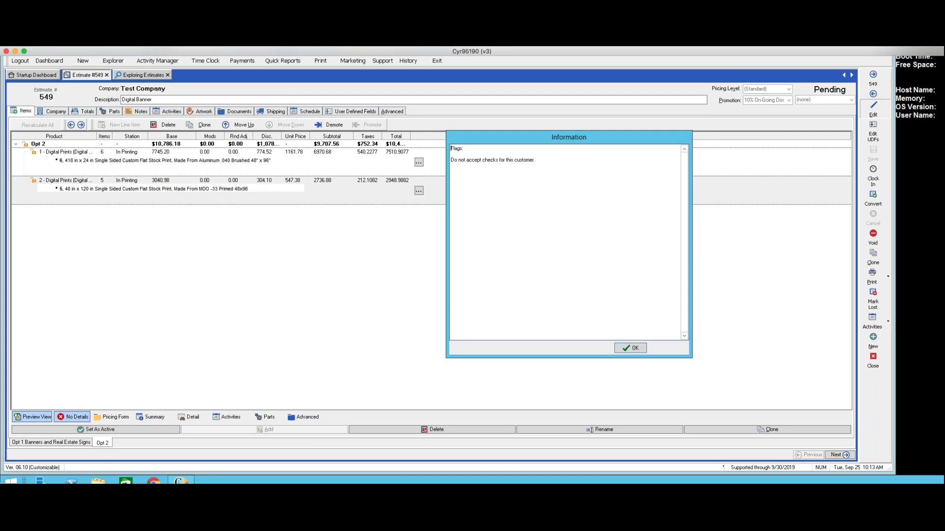
pyautogui.click(630, 348)
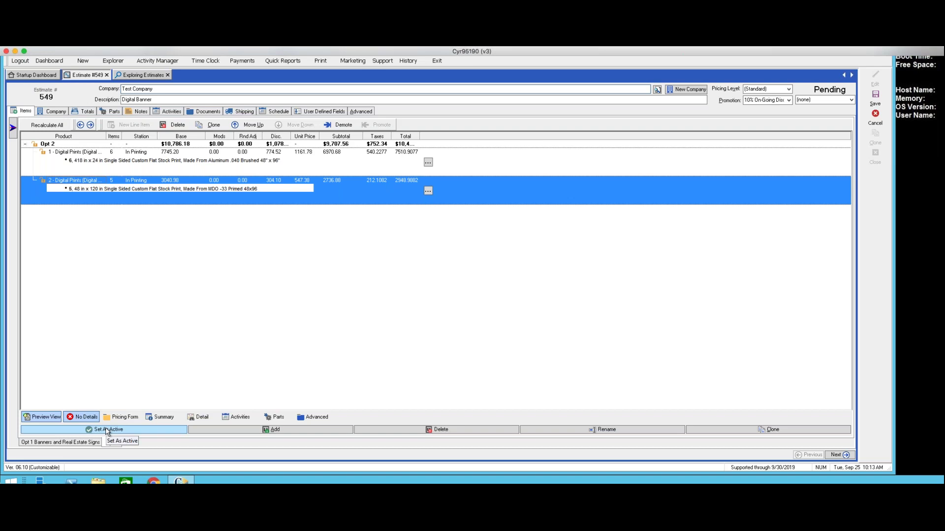
pyautogui.click(105, 430)
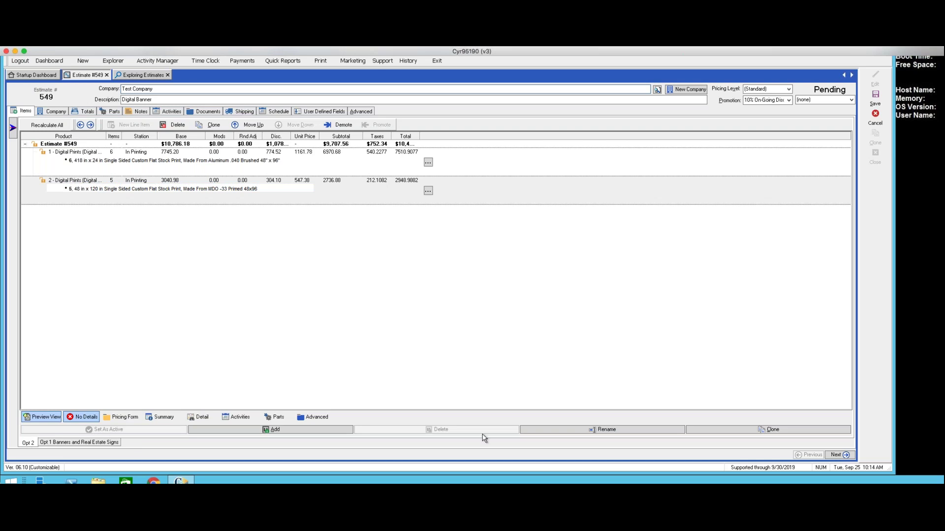
pyautogui.click(874, 96)
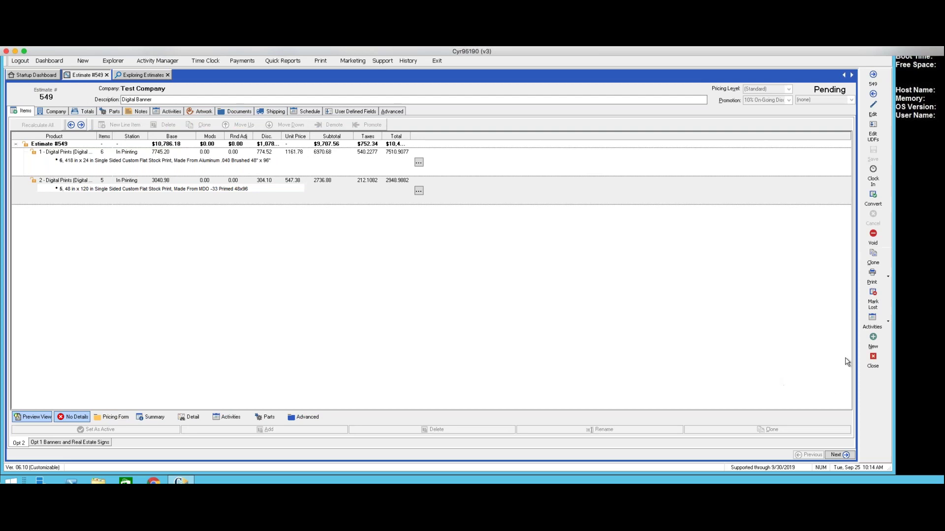
# Step: Close the estimate and the old estimates list, and open a fresh list of estimates
pyautogui.click(873, 367)
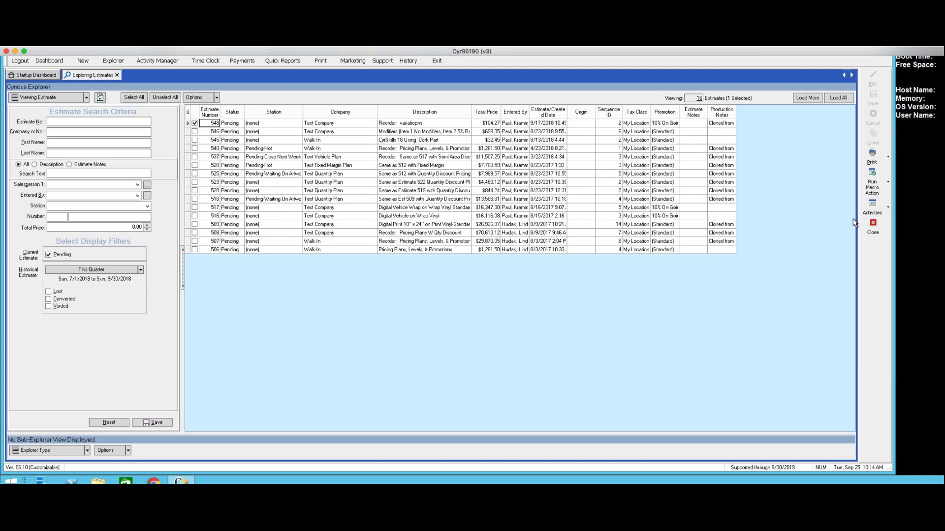
pyautogui.click(872, 224)
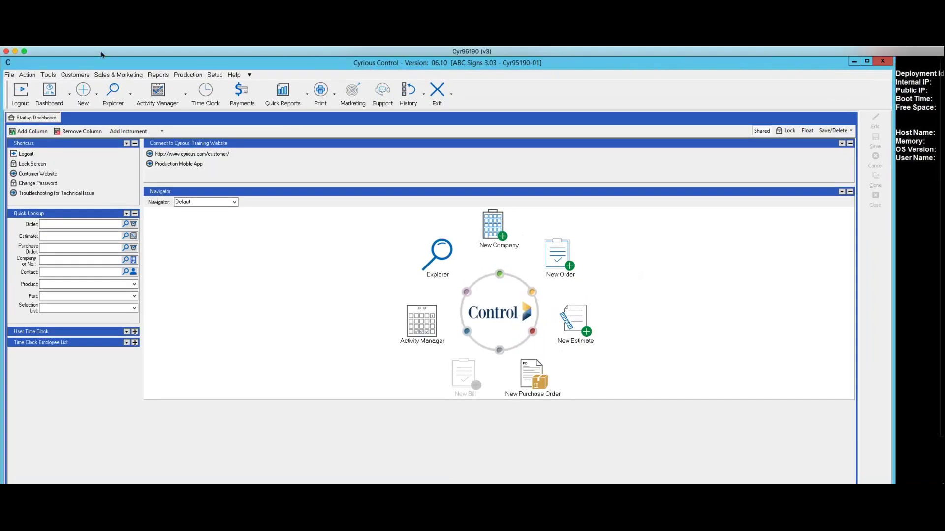
pyautogui.click(131, 94)
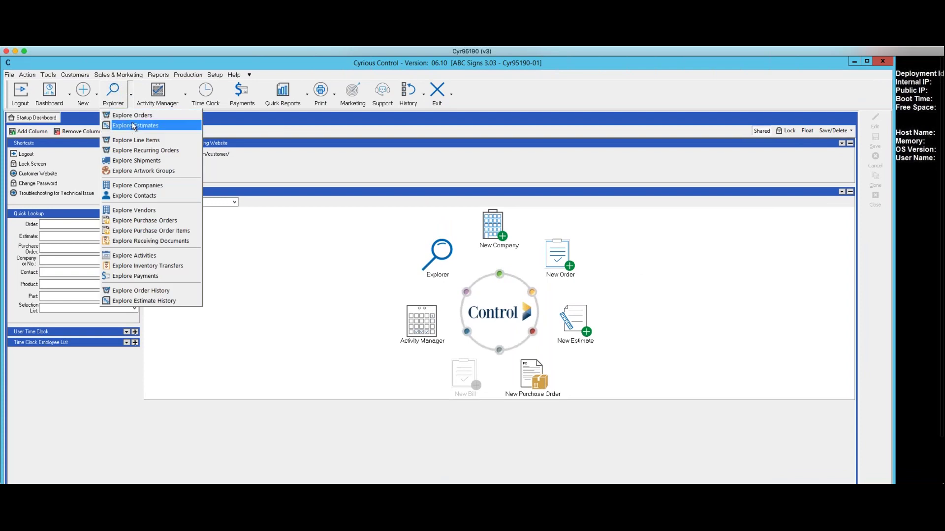
pyautogui.click(143, 124)
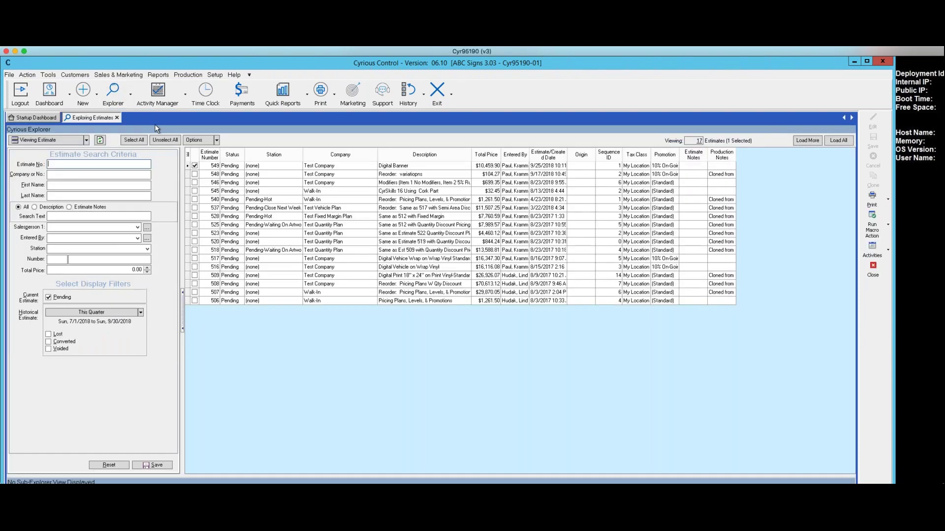
# Step: Check the commands available for the Digital Banner estimate in the list, and open that estimate
pyautogui.click(211, 168)
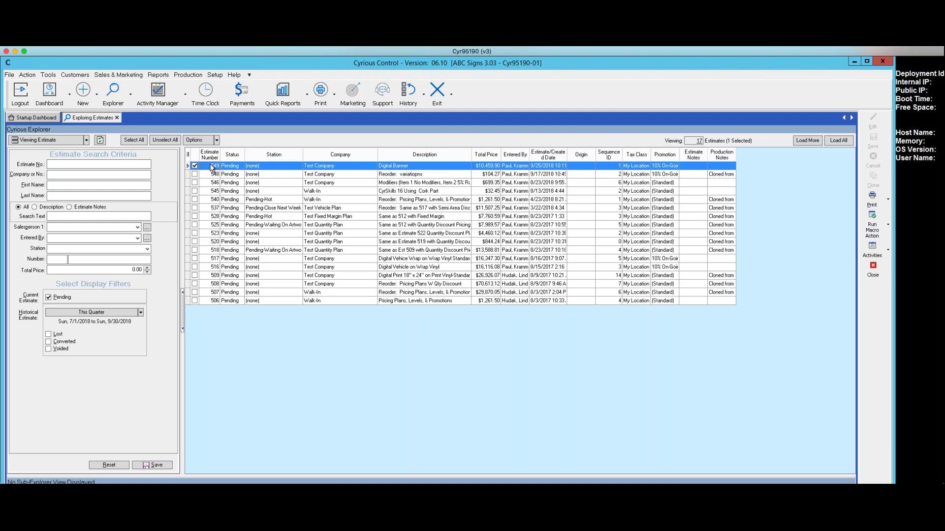
pyautogui.rightClick(212, 167)
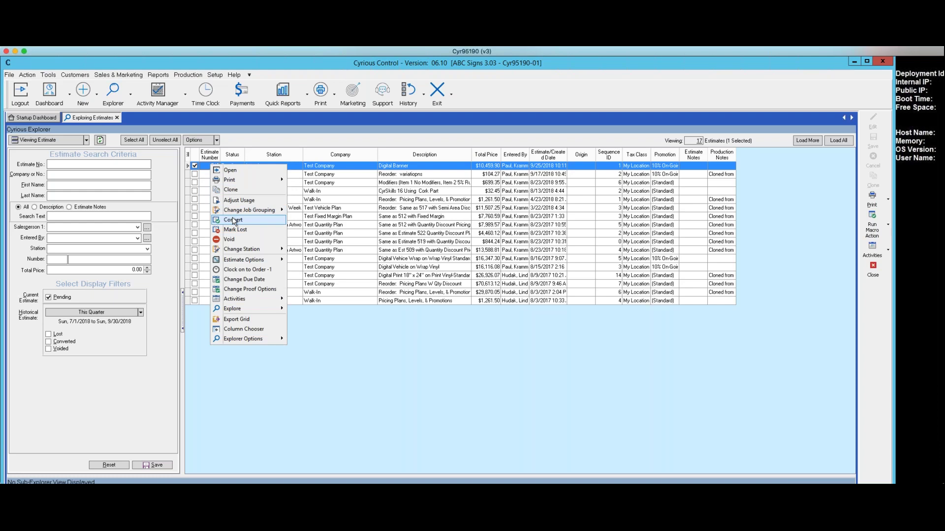
pyautogui.click(343, 339)
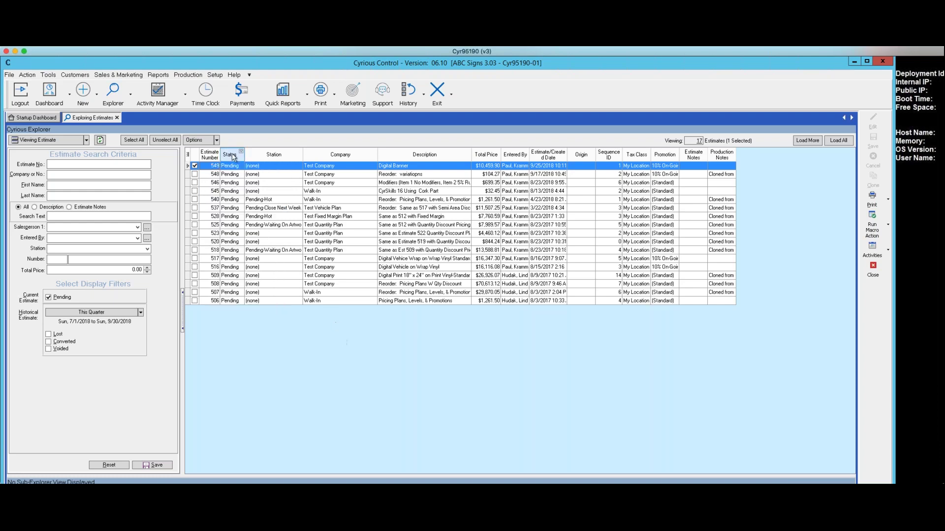
pyautogui.doubleClick(207, 169)
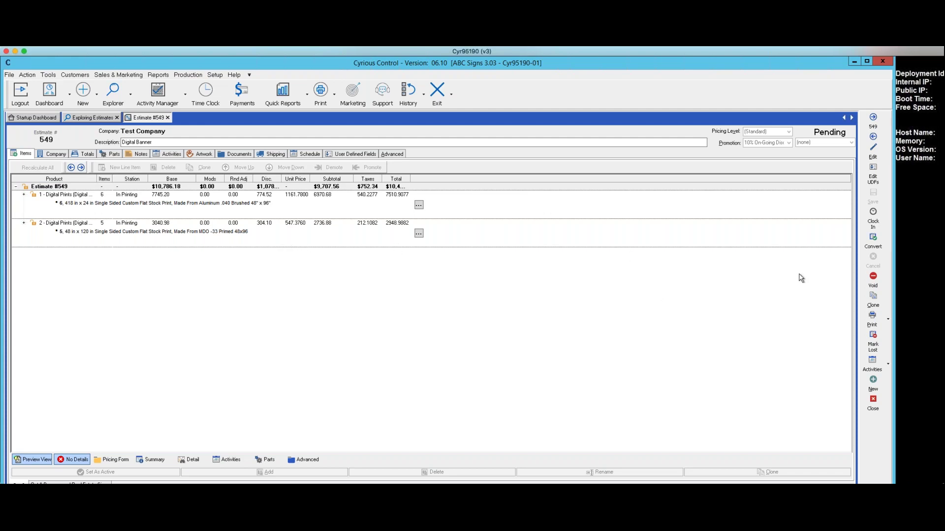
# Step: Convert the Opt 1 Banners and Real Estate Signs variation of the Digital Banner estimate to an order using the current date and time
pyautogui.click(869, 240)
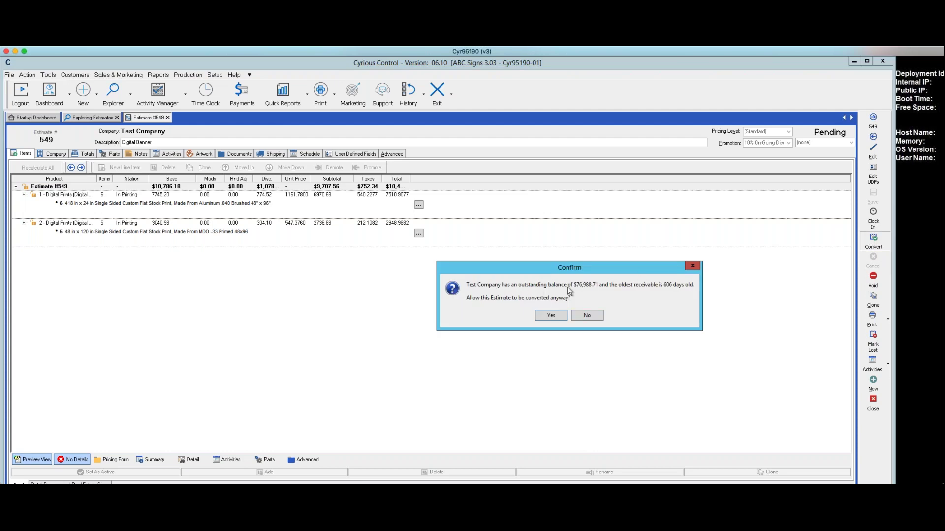
pyautogui.click(550, 315)
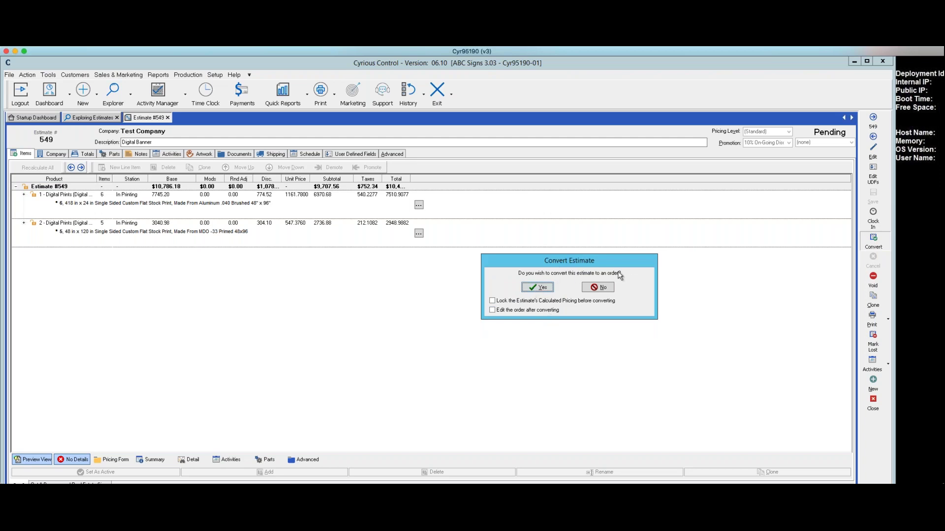
pyautogui.click(537, 287)
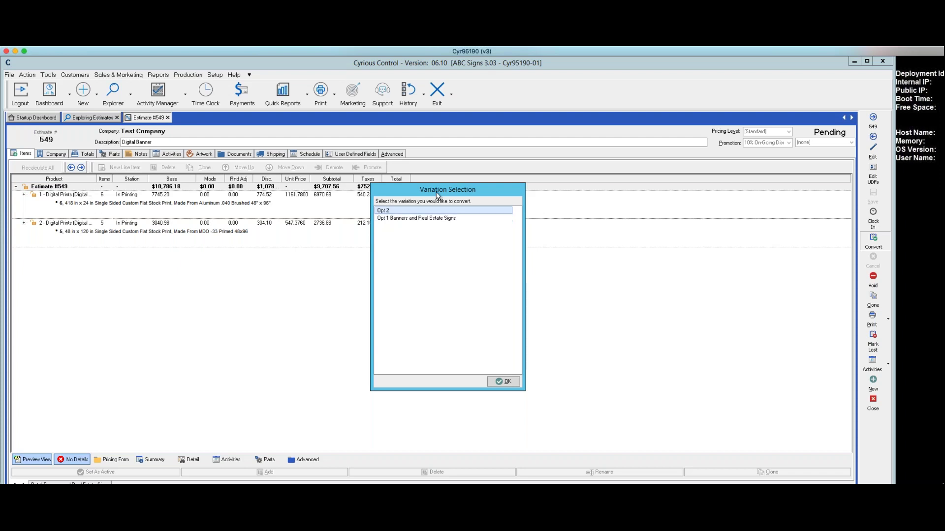
pyautogui.click(406, 219)
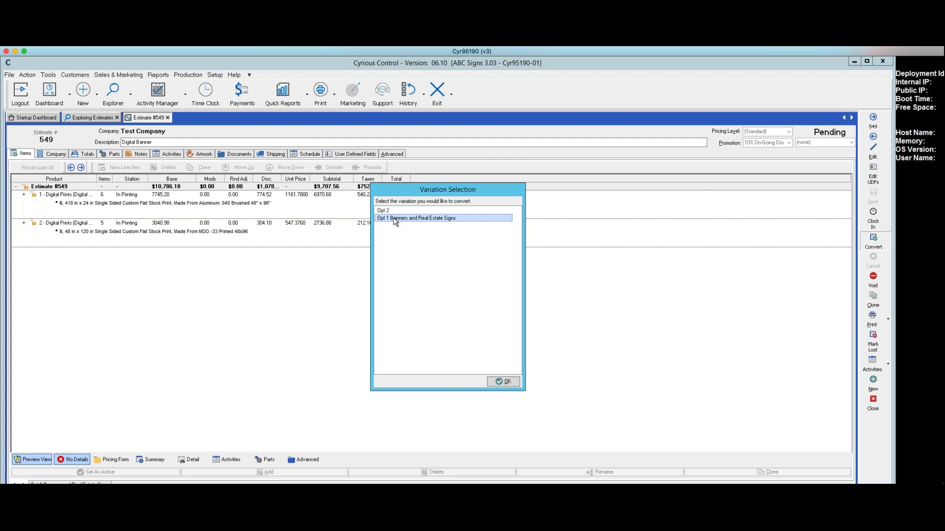
pyautogui.click(499, 383)
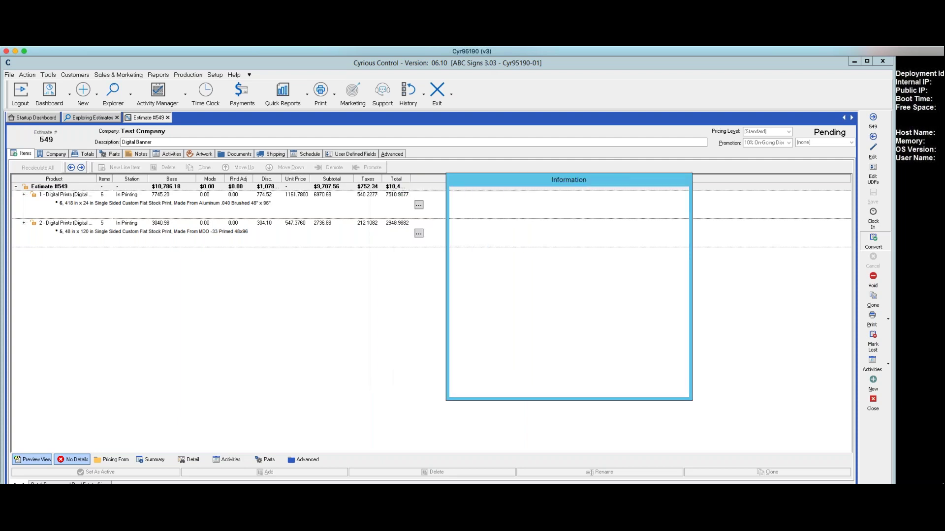
pyautogui.click(632, 390)
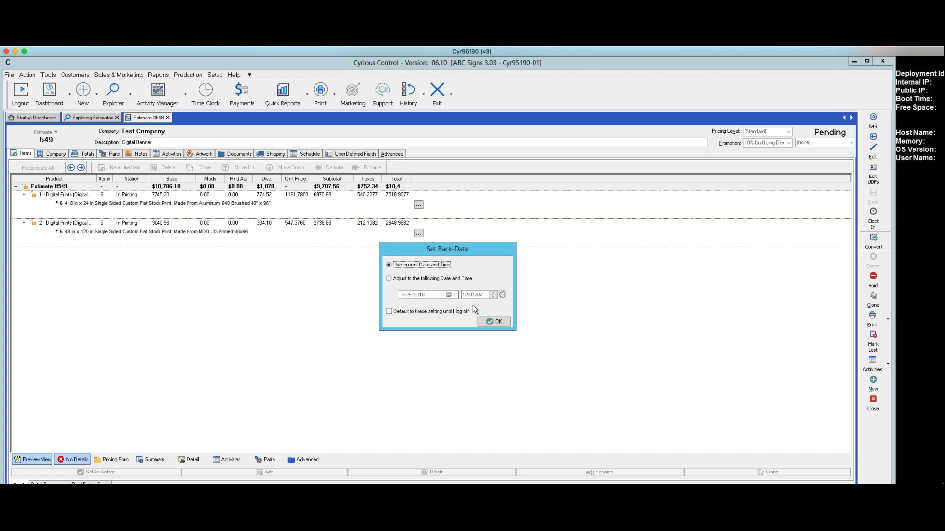
pyautogui.click(490, 322)
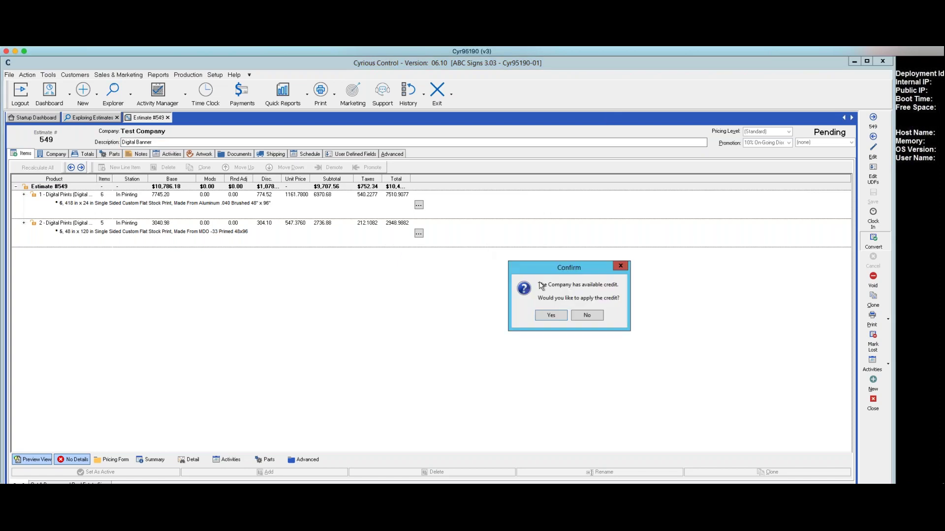
# Step: Apply the company's available credit to the new Digital Banner order and close the payment window
pyautogui.click(558, 317)
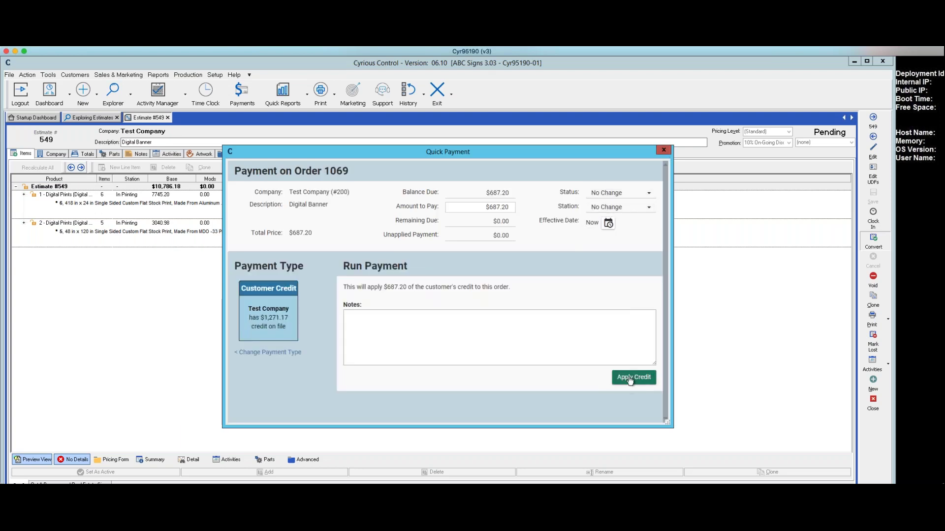
pyautogui.click(631, 378)
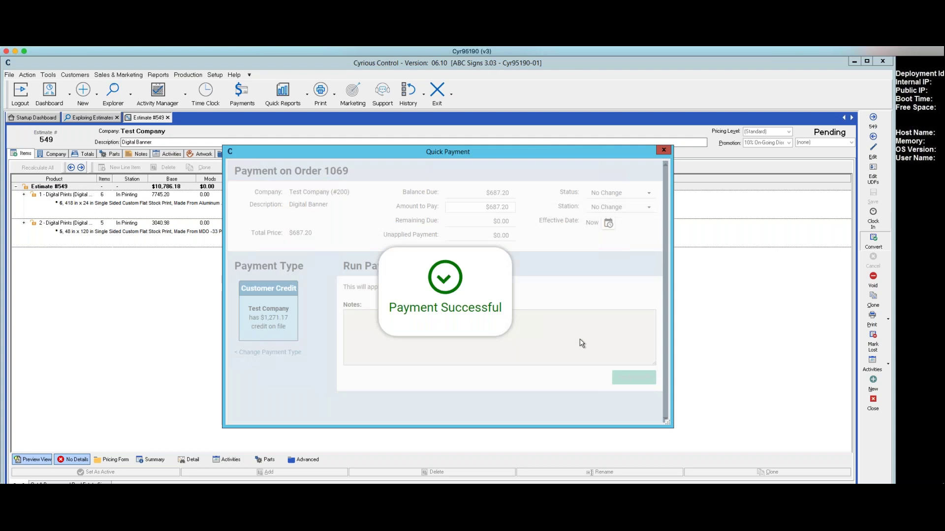
pyautogui.click(663, 150)
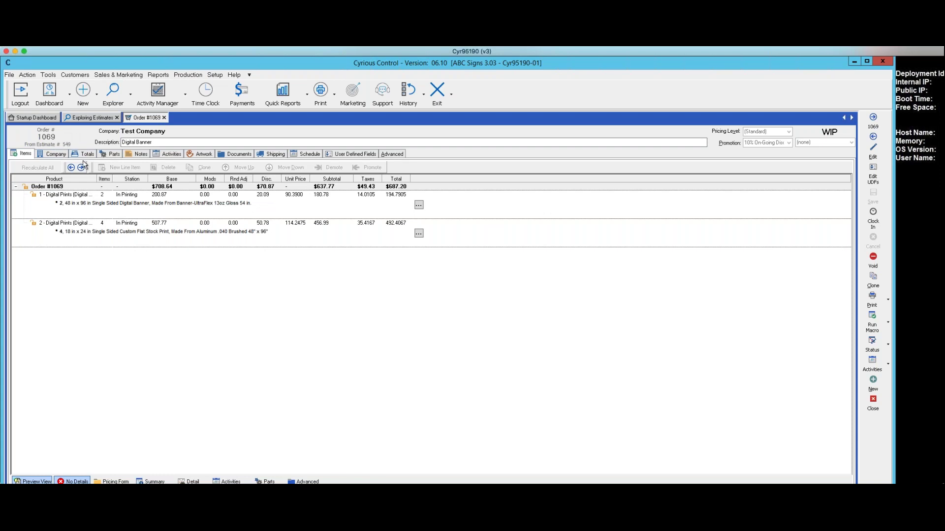
# Step: Open the converted Digital Banner estimate from the estimates list, review its line items and variations, and close both the estimate and the order
pyautogui.click(87, 118)
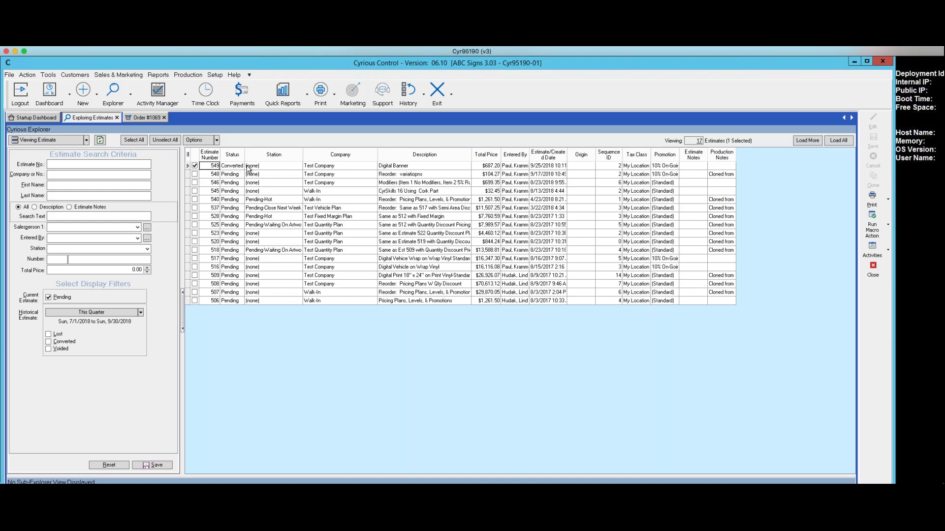
pyautogui.click(252, 167)
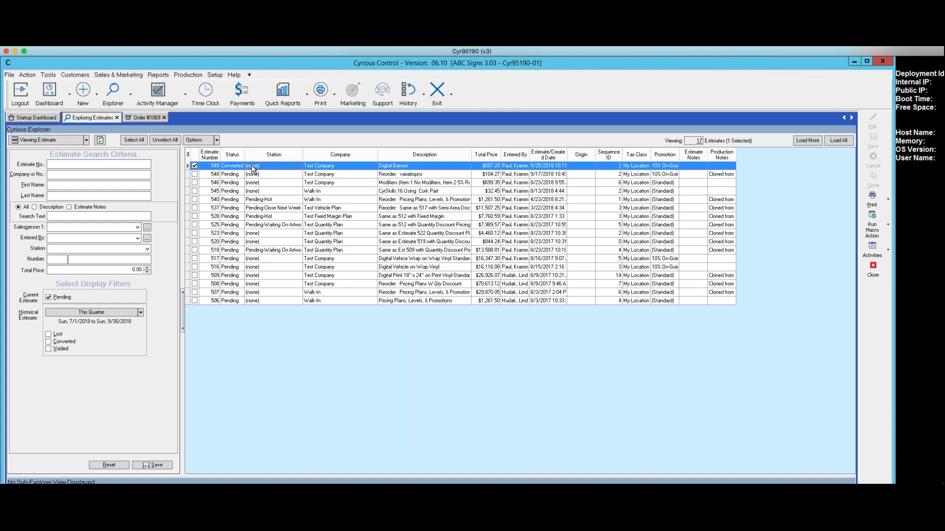
pyautogui.doubleClick(252, 167)
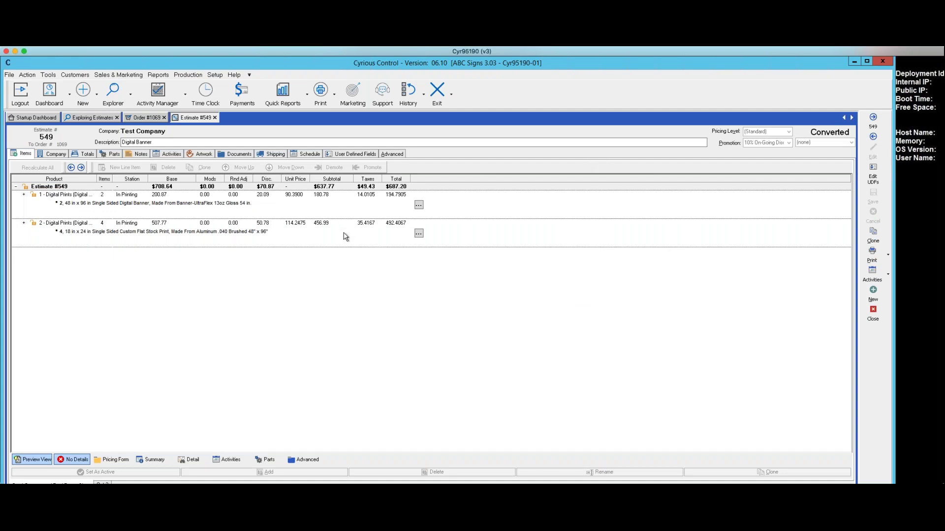
pyautogui.scroll(-3, 345, 237)
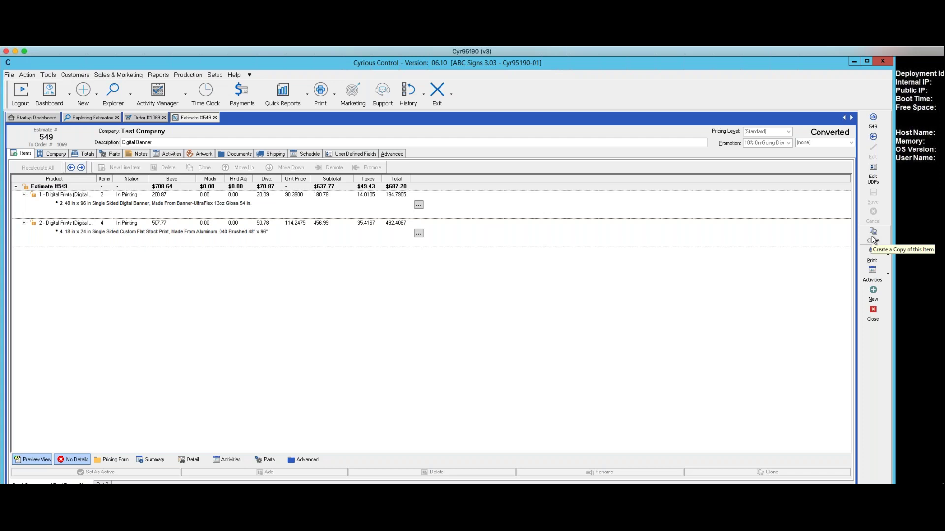
pyautogui.click(873, 237)
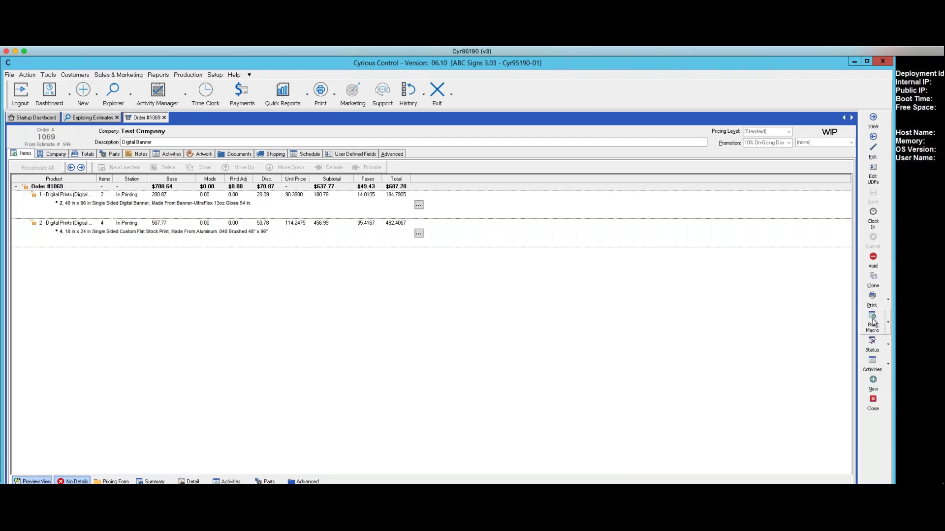
pyautogui.click(873, 401)
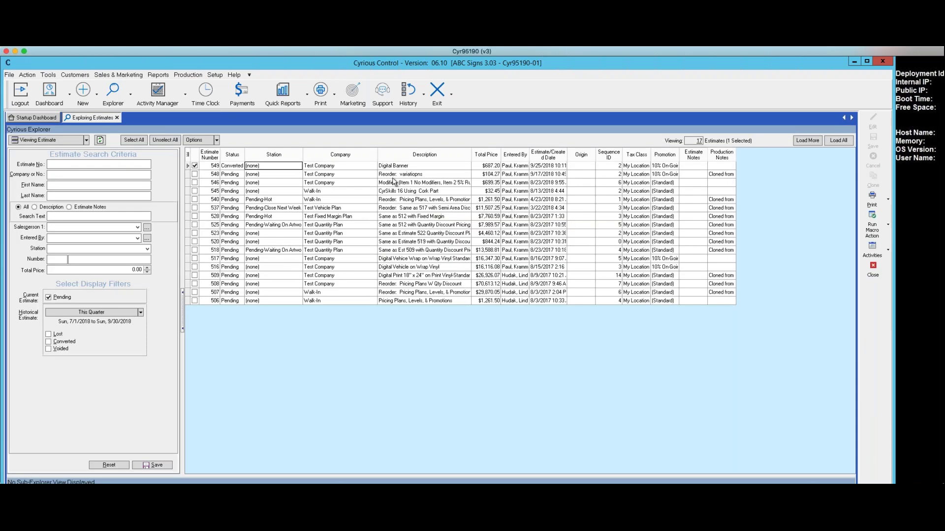
# Step: Clone the converted Digital Banner estimate into a new estimate, switch the product list view, and cancel the clone without saving
pyautogui.click(209, 167)
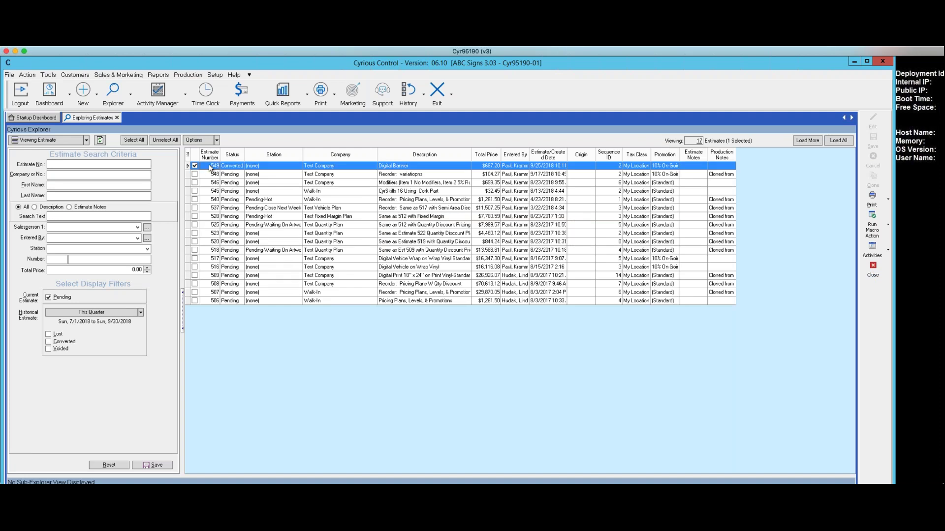
pyautogui.rightClick(209, 166)
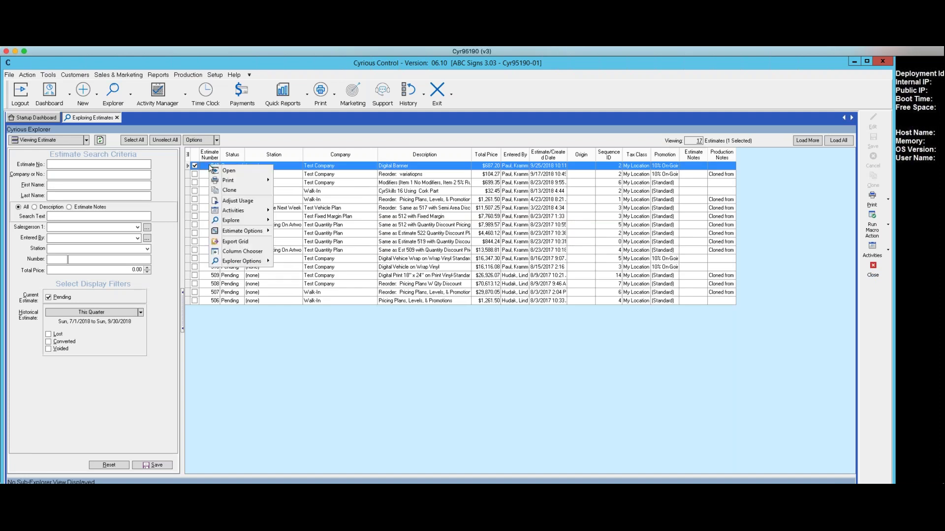
pyautogui.click(231, 200)
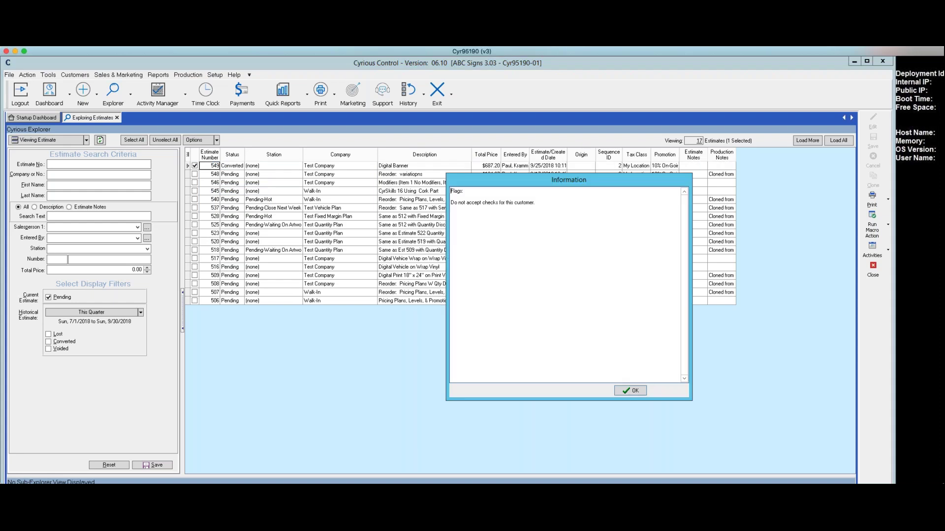
pyautogui.click(631, 392)
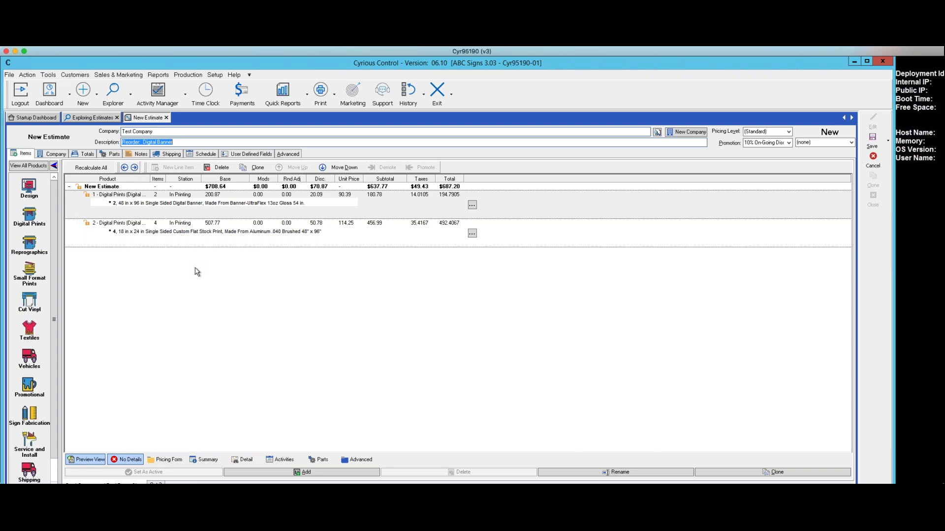
pyautogui.click(22, 167)
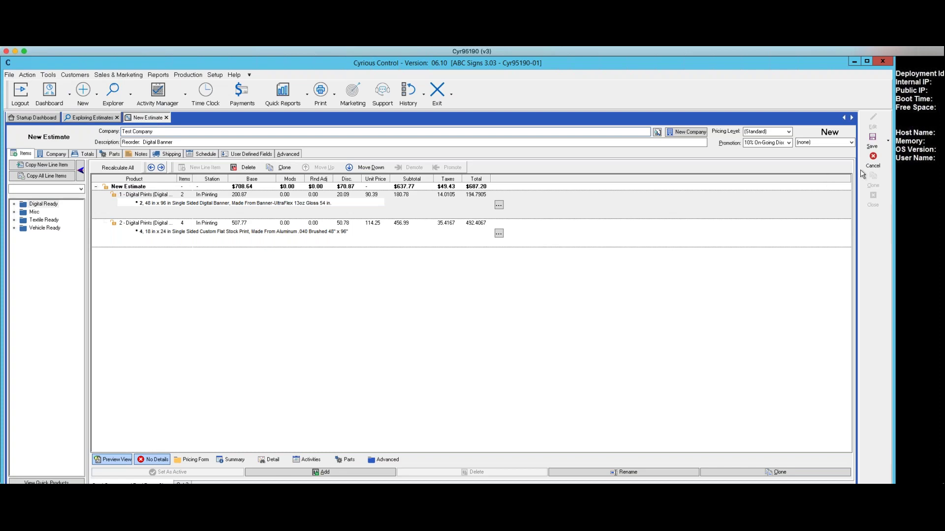
pyautogui.click(874, 159)
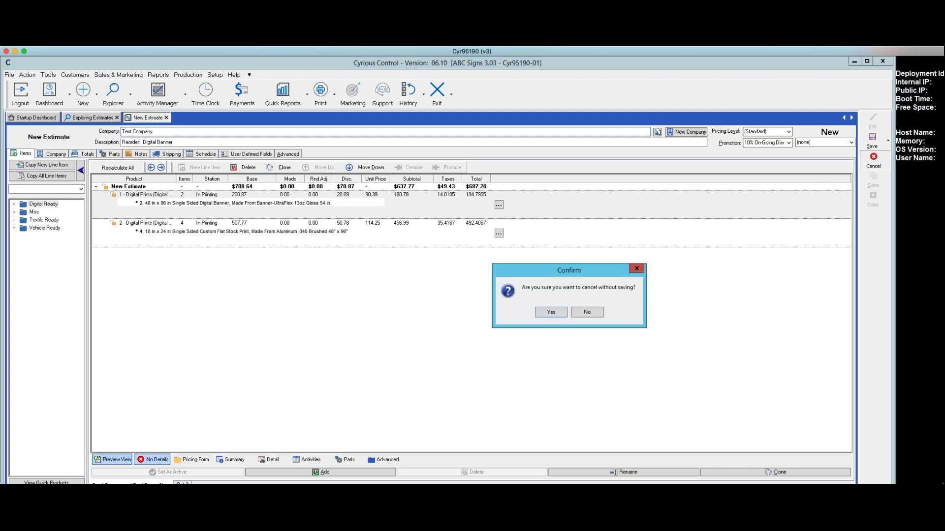
pyautogui.click(550, 313)
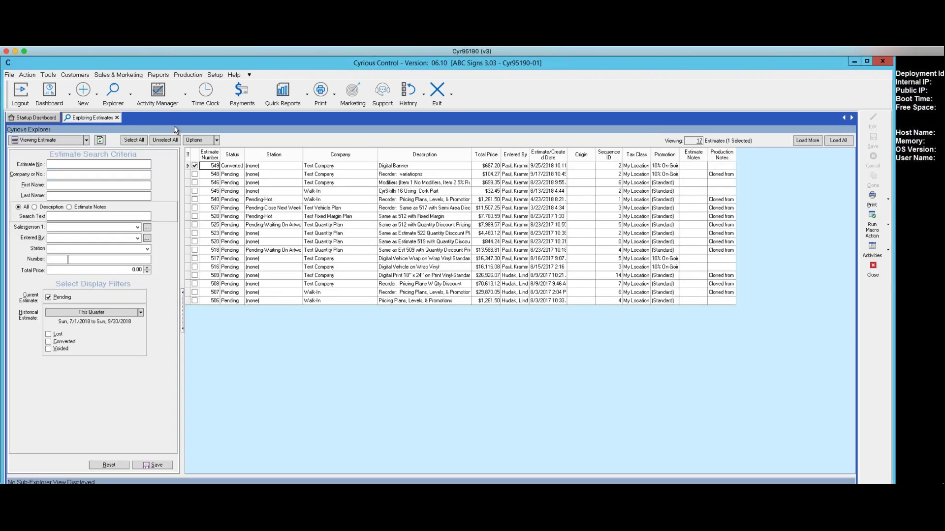
# Step: Start a new estimate and add a Digital Prints line item with a quantity of 10
pyautogui.click(96, 94)
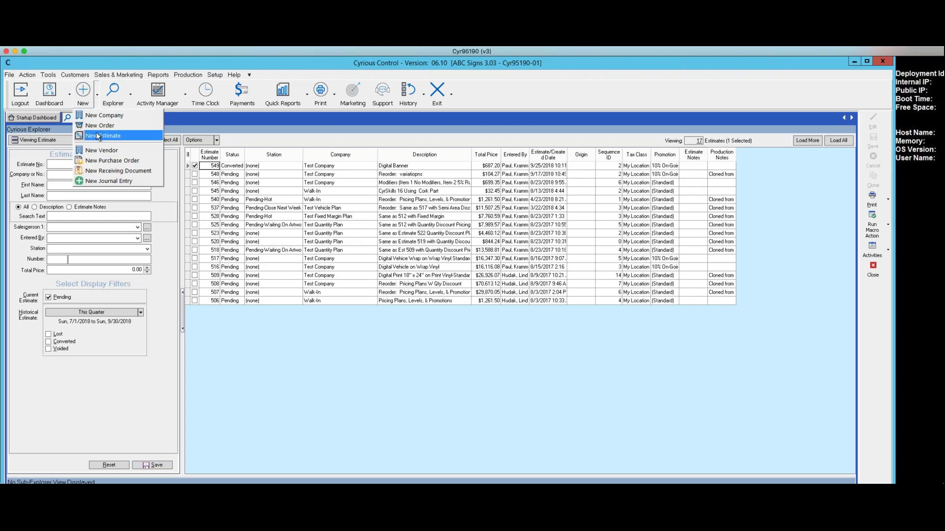
pyautogui.click(104, 116)
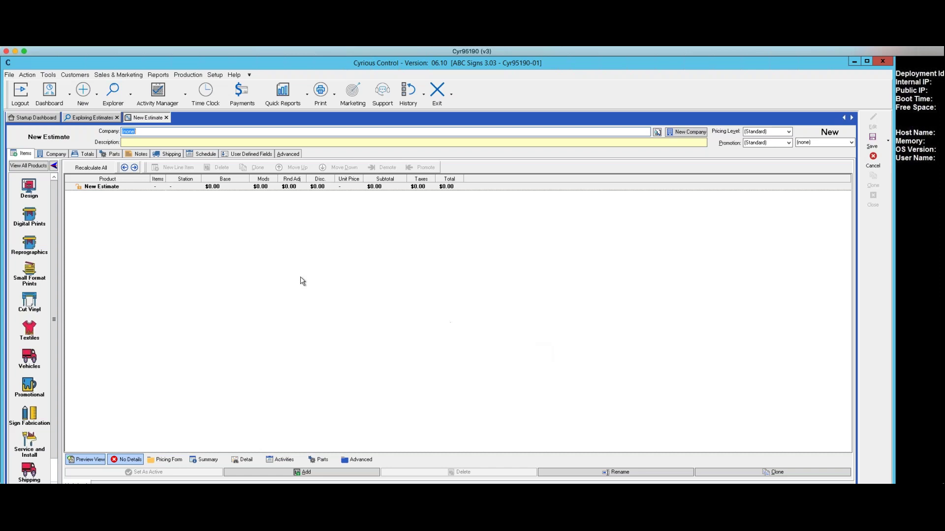
pyautogui.click(28, 212)
pyautogui.click(300, 161)
pyautogui.press('BackSpace')
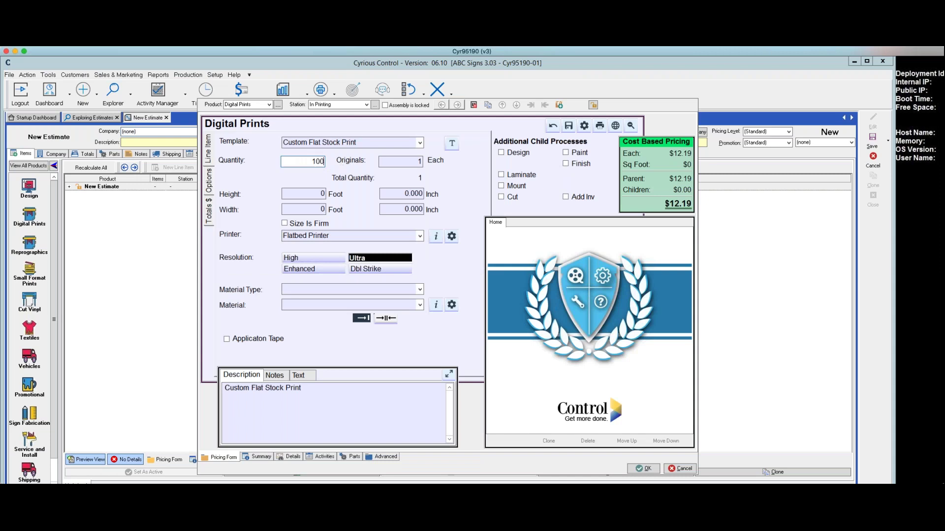
pyautogui.write('100')
pyautogui.press('Tab')
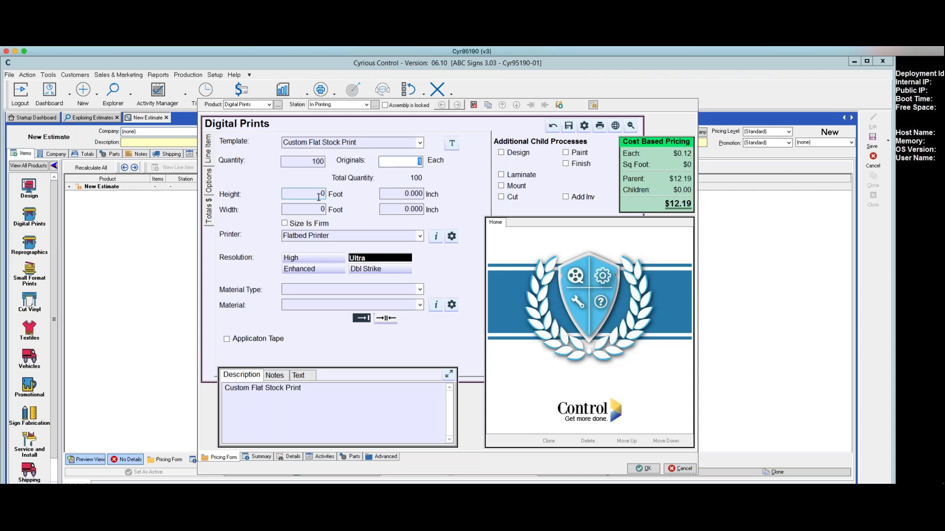
pyautogui.click(302, 161)
pyautogui.write('10')
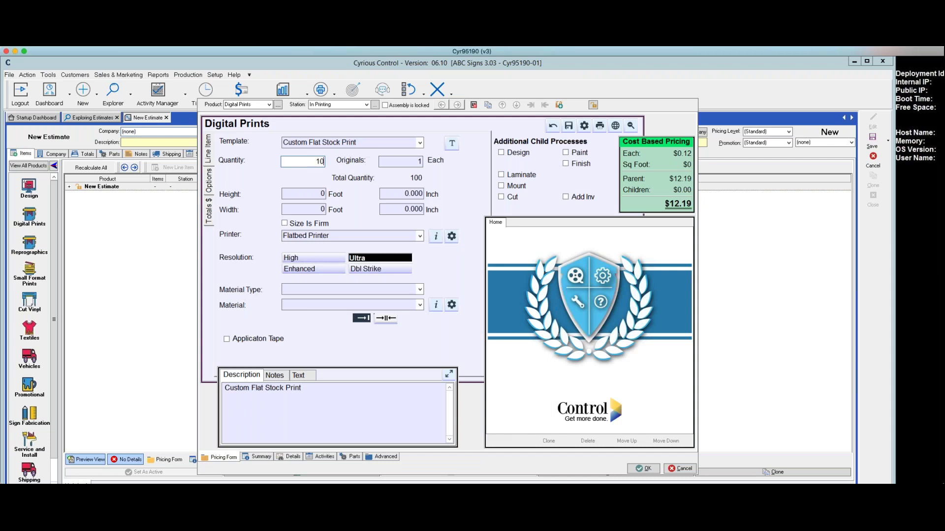
# Step: Set the digital print's height to 48 inches and its width to 96 inches
pyautogui.click(397, 194)
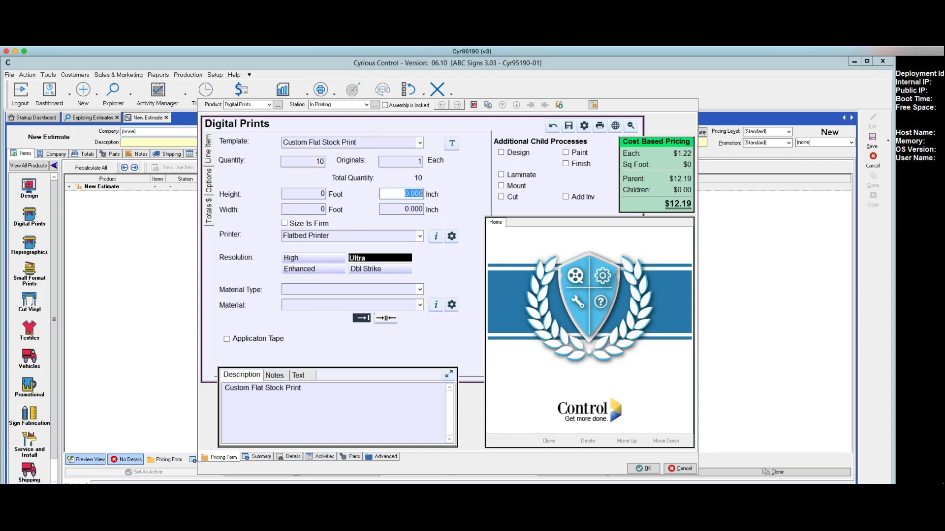
pyautogui.write('48')
pyautogui.press('Tab')
pyautogui.press('BackSpace')
pyautogui.write('96')
pyautogui.press('Tab')
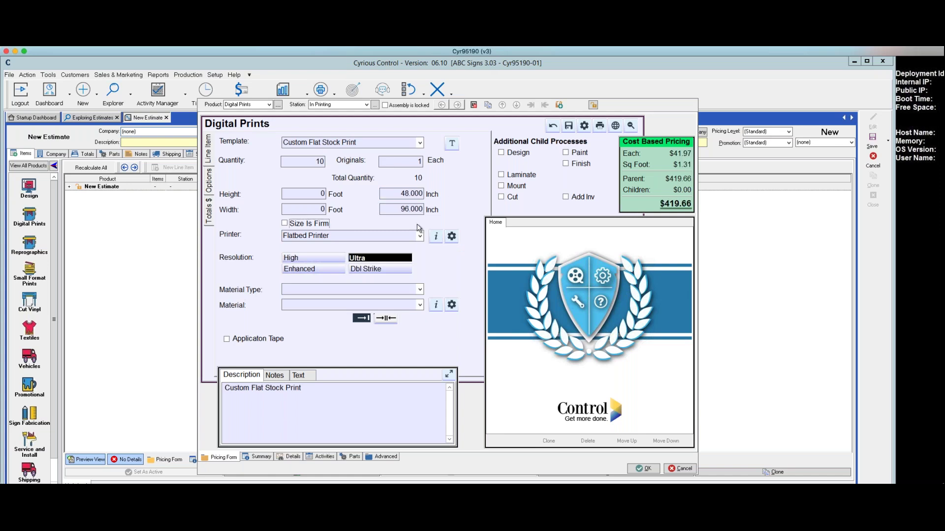
# Step: Set the print's material type to Wood and its material to MDO -33 Primed 48x96, and accept the line item
pyautogui.click(419, 290)
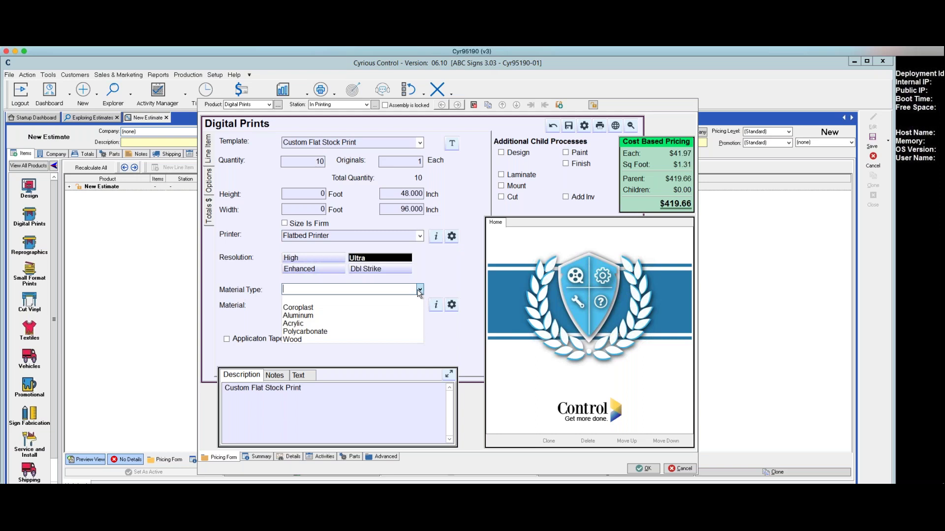
pyautogui.click(324, 341)
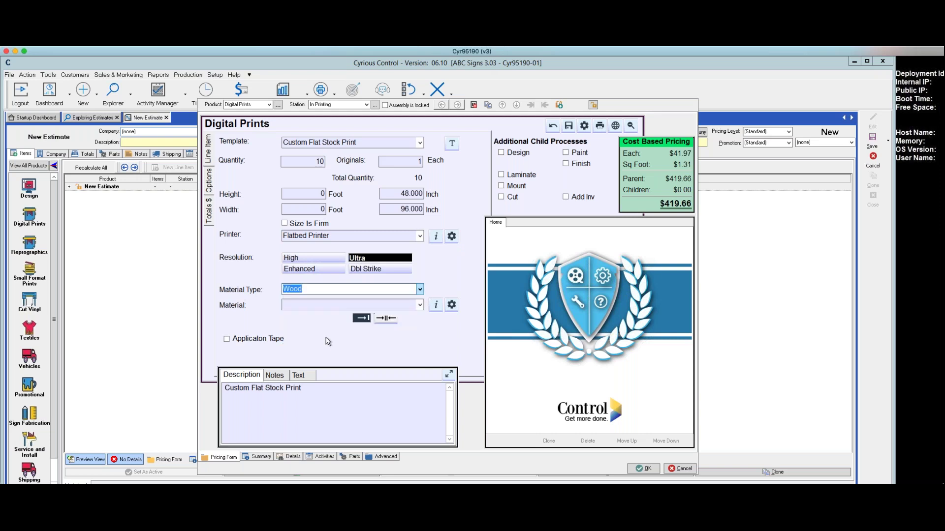
pyautogui.click(420, 306)
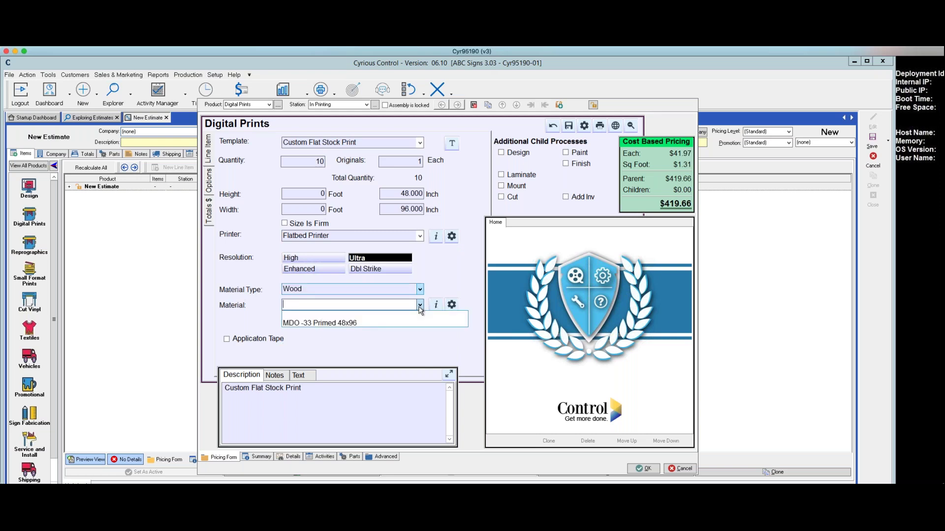
pyautogui.click(365, 322)
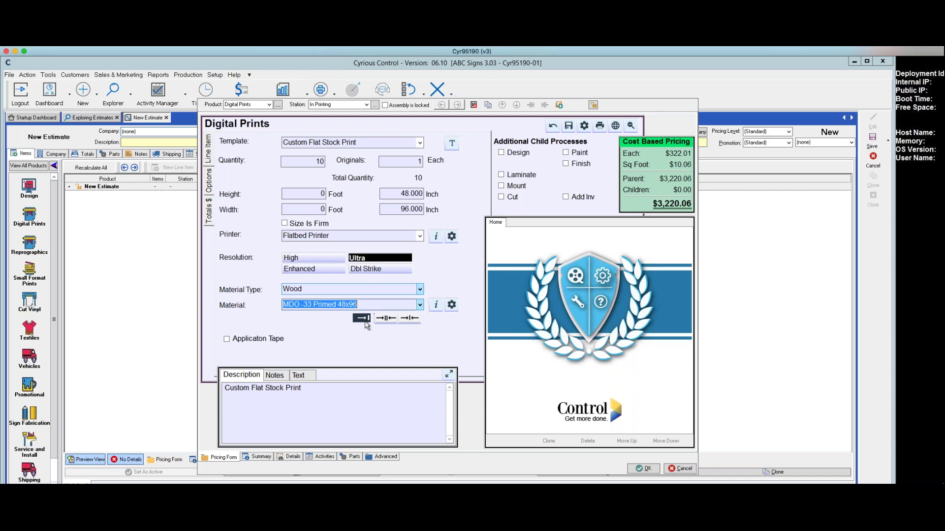
pyautogui.click(637, 469)
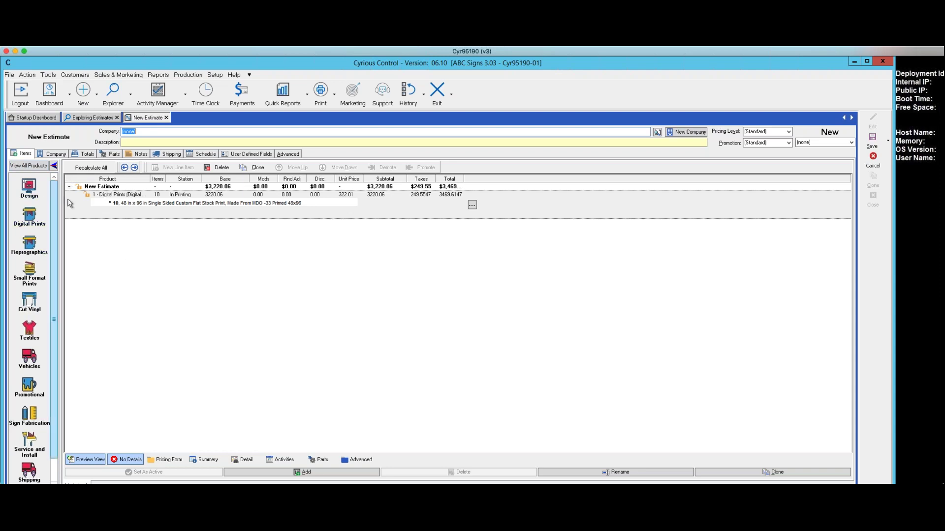
# Step: Copy all line items into the estimate from Test Company's pending "Reorder: variatiopns" estimate, using its Qty 10 54x120 Baner variation
pyautogui.click(27, 166)
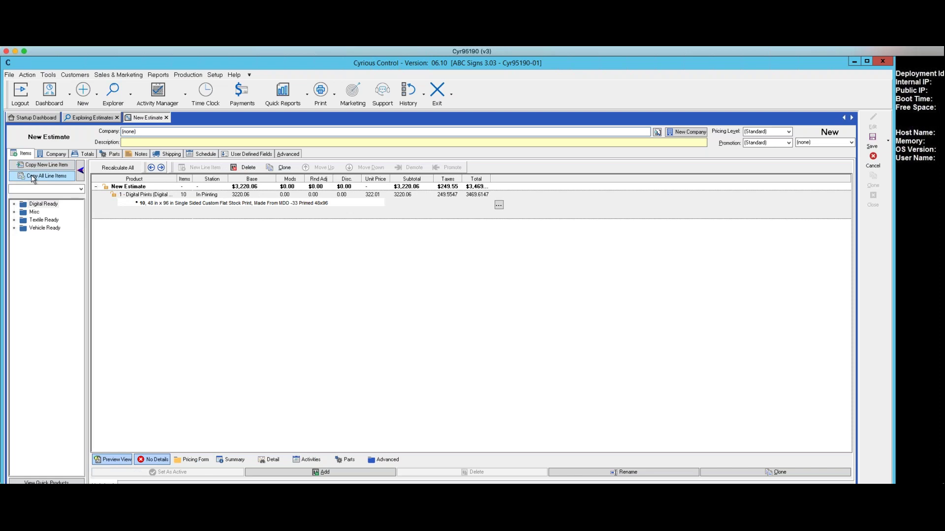
pyautogui.click(33, 177)
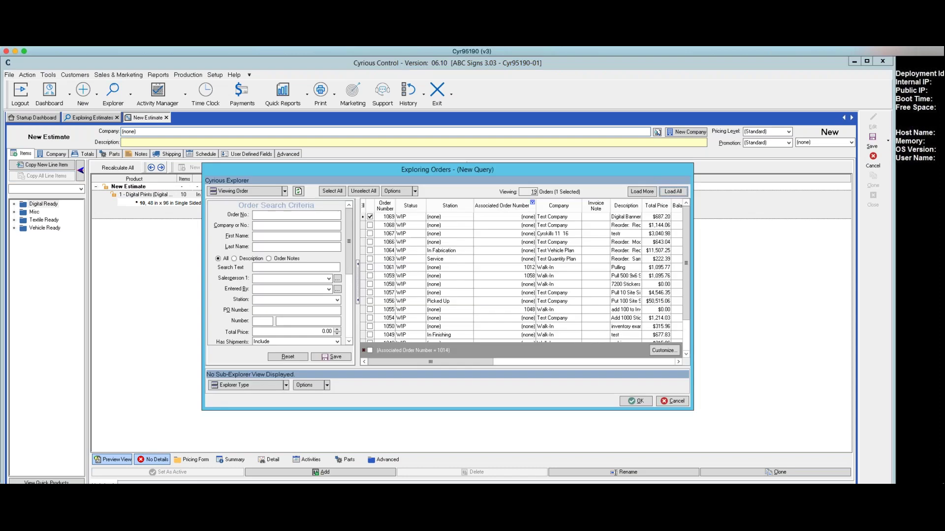
pyautogui.click(286, 194)
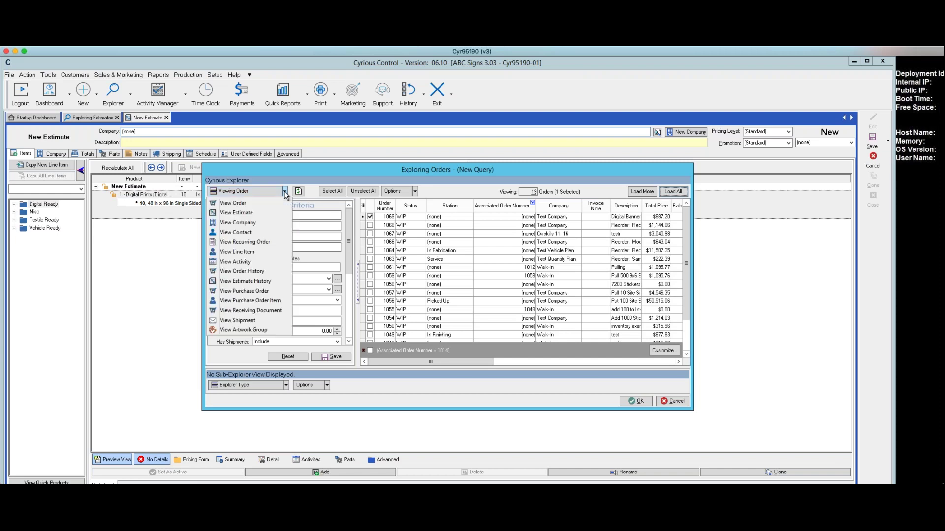
pyautogui.click(250, 216)
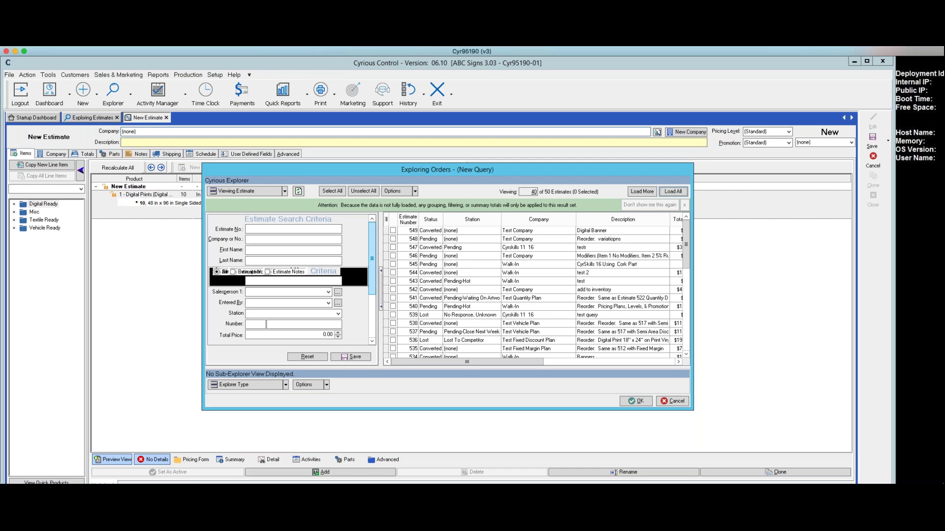
pyautogui.click(392, 239)
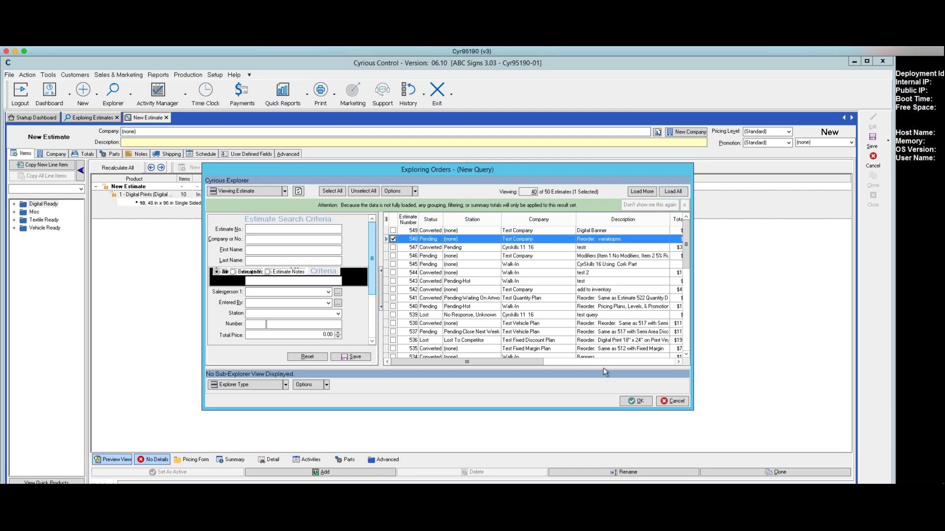
pyautogui.click(638, 402)
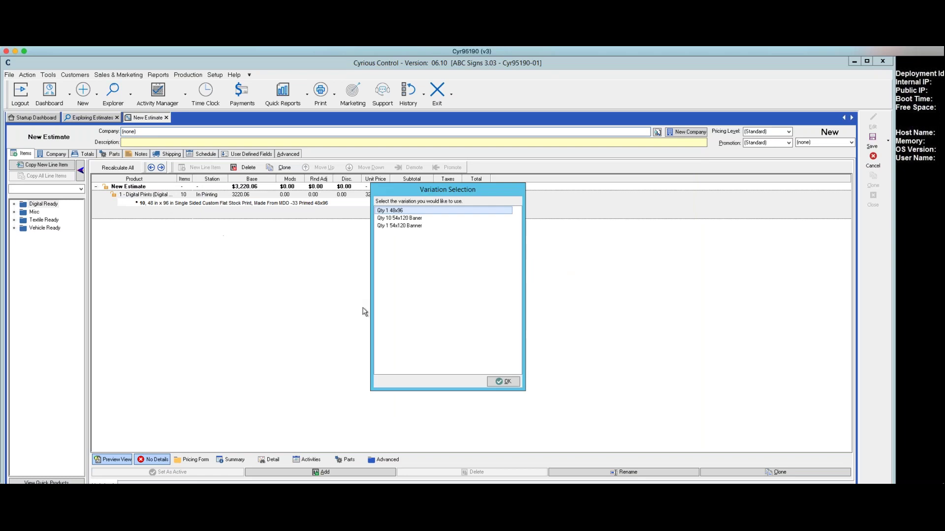
pyautogui.click(388, 219)
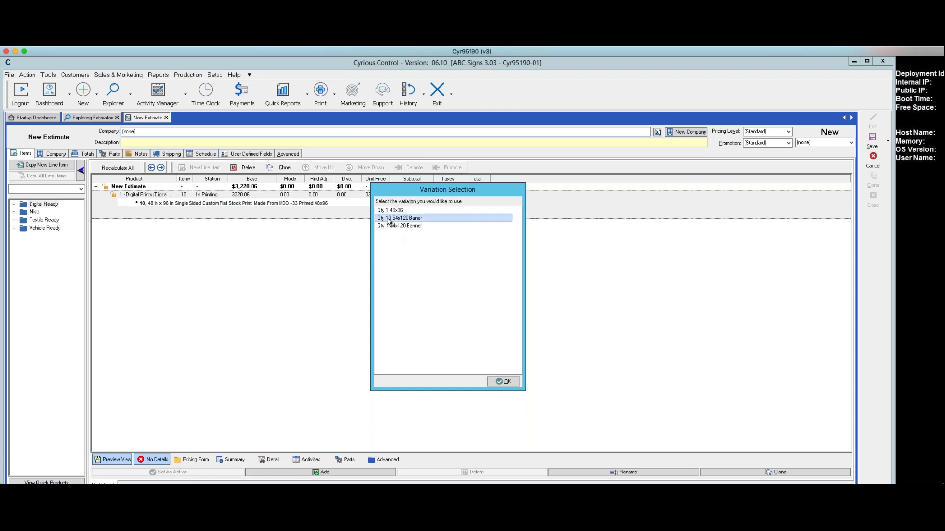
pyautogui.click(505, 381)
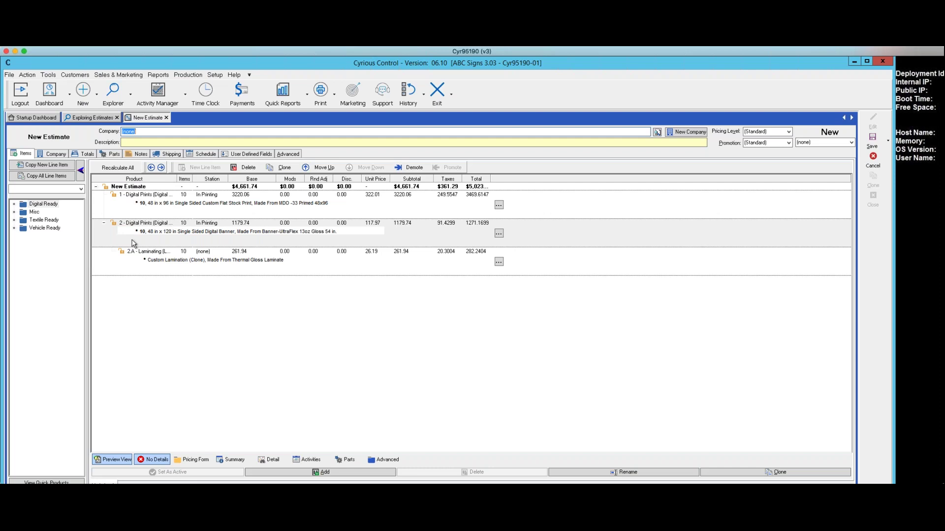
# Step: Copy line items 1, 3 and 5 of Test Company's five-item Digital Prints order into the estimate and accept their pricing form
pyautogui.click(49, 166)
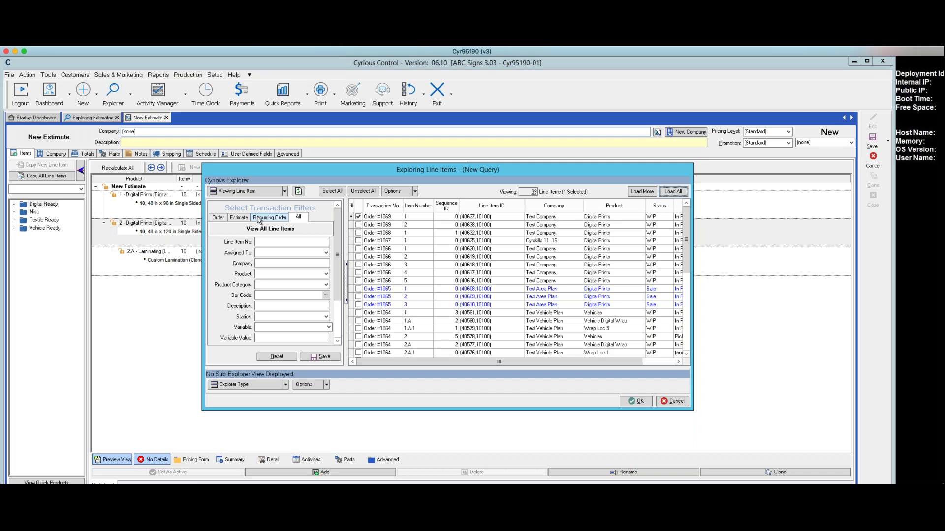
pyautogui.click(216, 220)
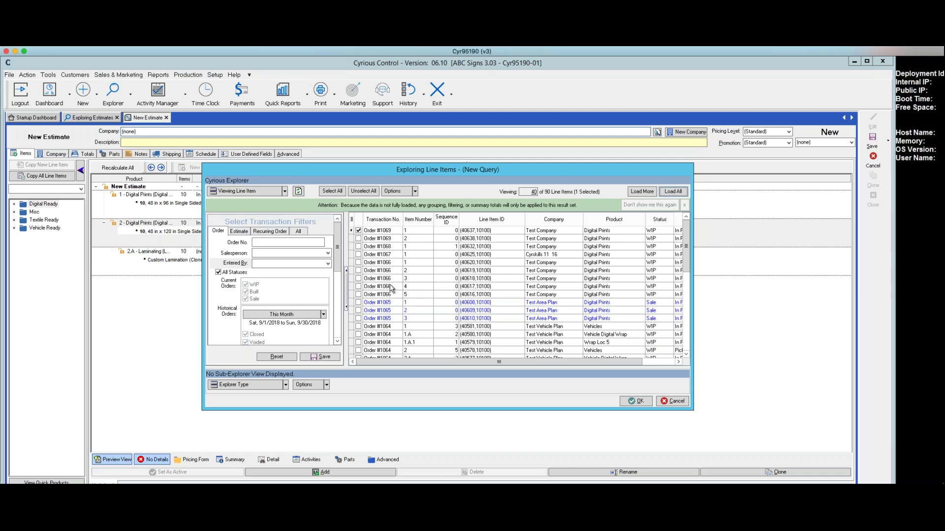
pyautogui.click(359, 262)
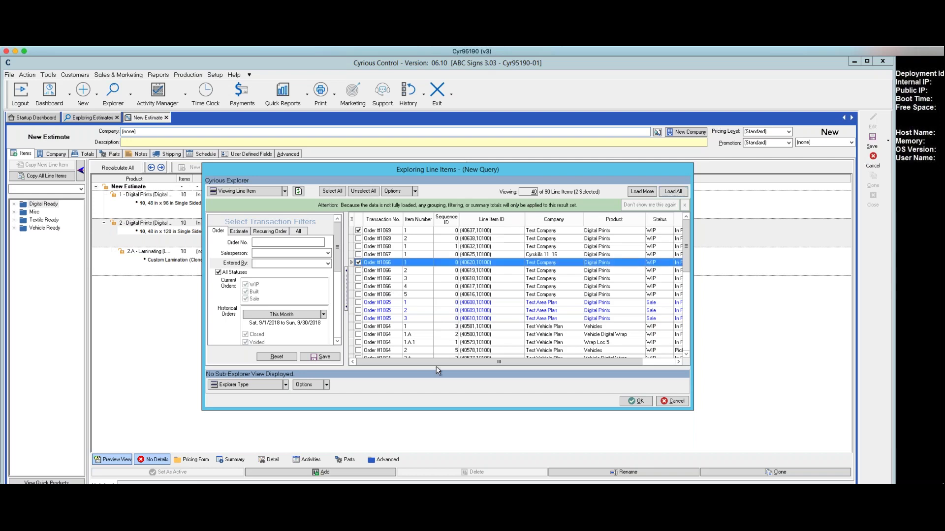
pyautogui.click(358, 279)
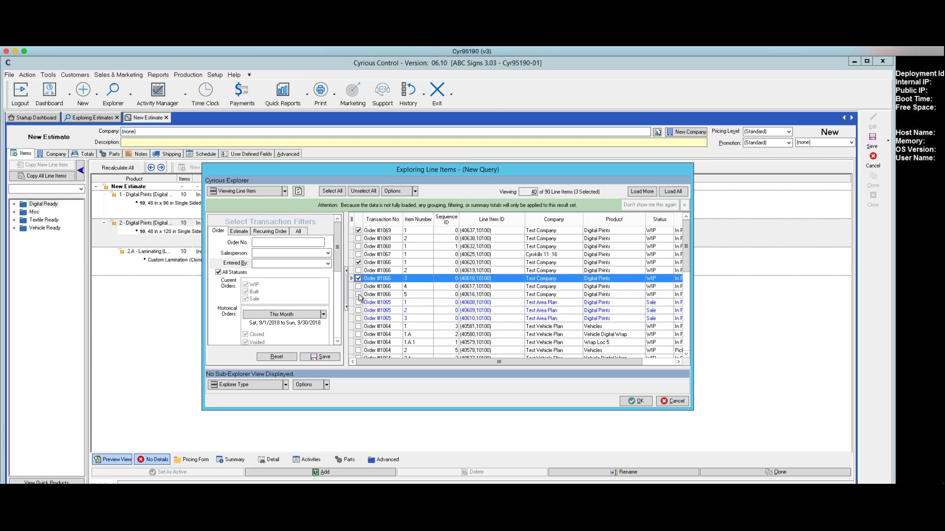
pyautogui.click(358, 295)
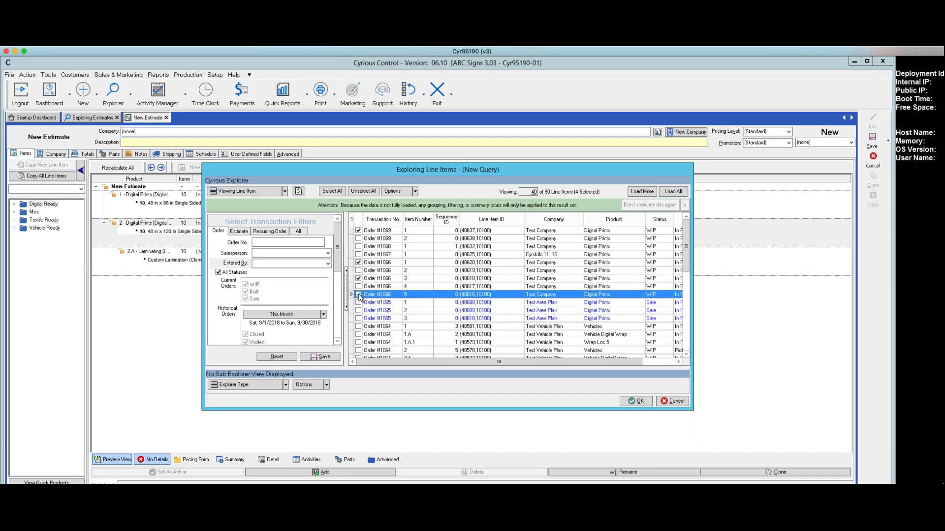
pyautogui.click(358, 231)
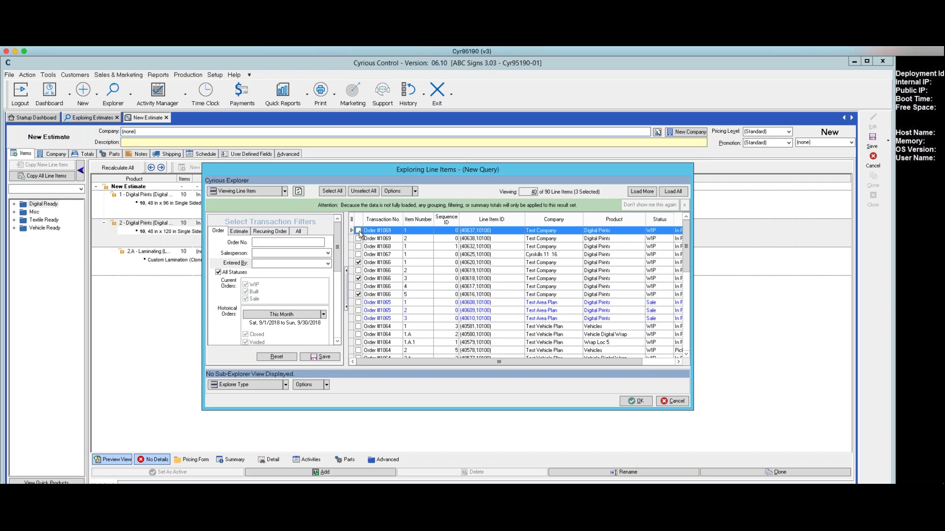
pyautogui.click(358, 278)
pyautogui.click(635, 401)
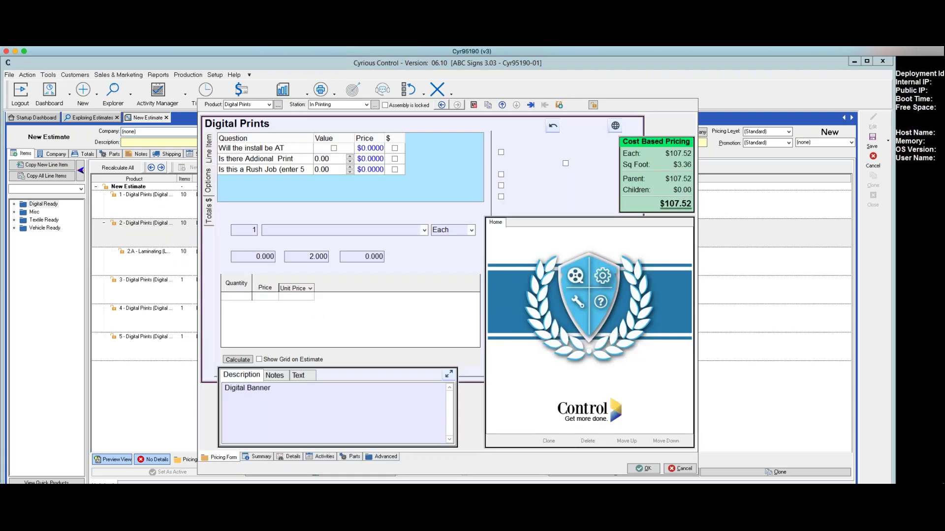
pyautogui.click(642, 469)
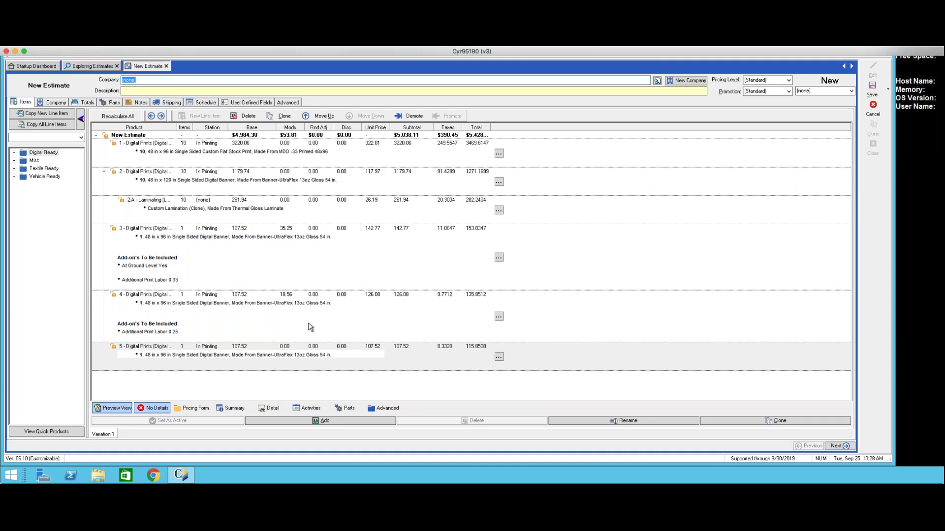
# Step: Copy both 1.A, both 1.A.1 and the last 3.A.1 line items from the pending Test Vehicle Plan estimate, and expand the first copied Vehicle Digital Wrap
pyautogui.scroll(3, 750, 214)
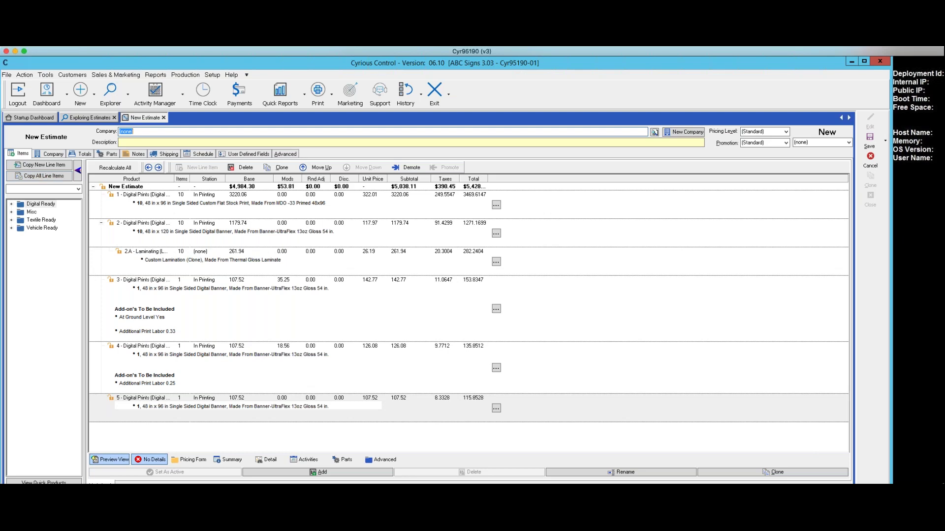
pyautogui.click(23, 167)
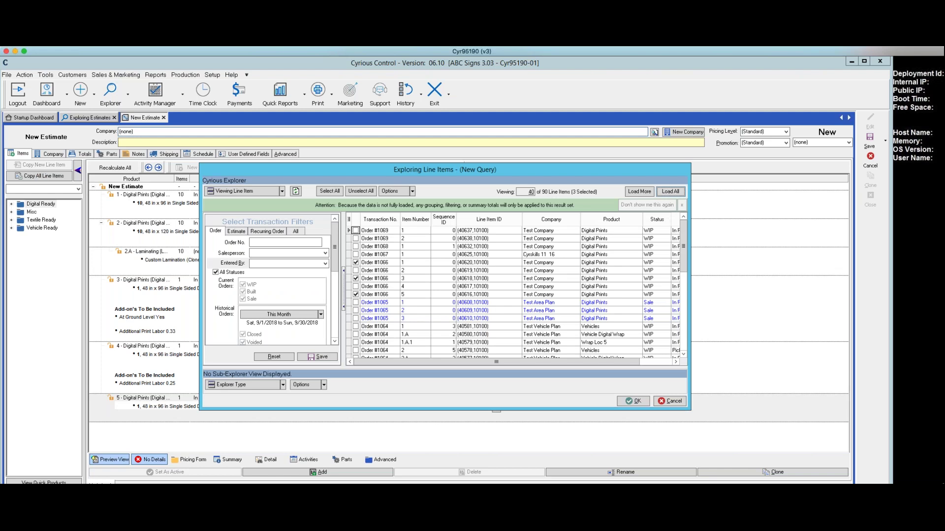
pyautogui.click(234, 233)
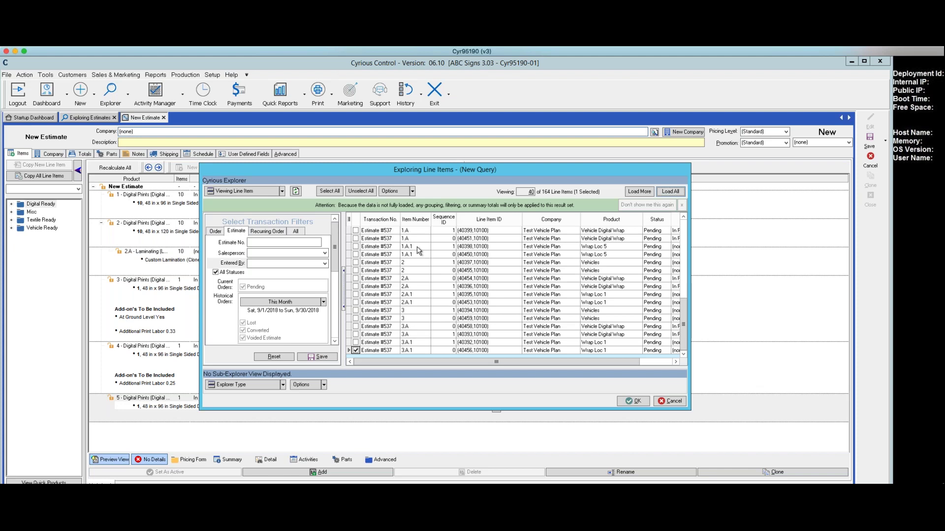
pyautogui.click(356, 231)
pyautogui.click(356, 238)
pyautogui.click(356, 246)
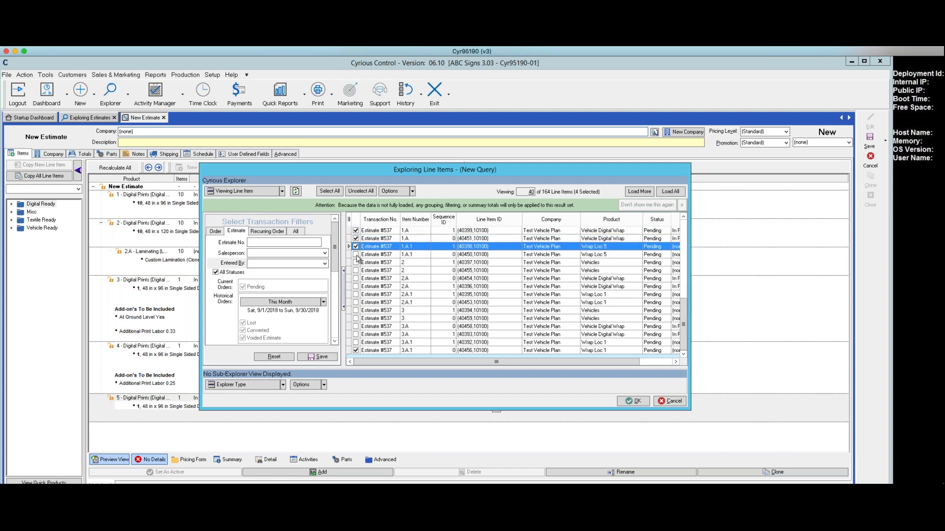
pyautogui.click(356, 255)
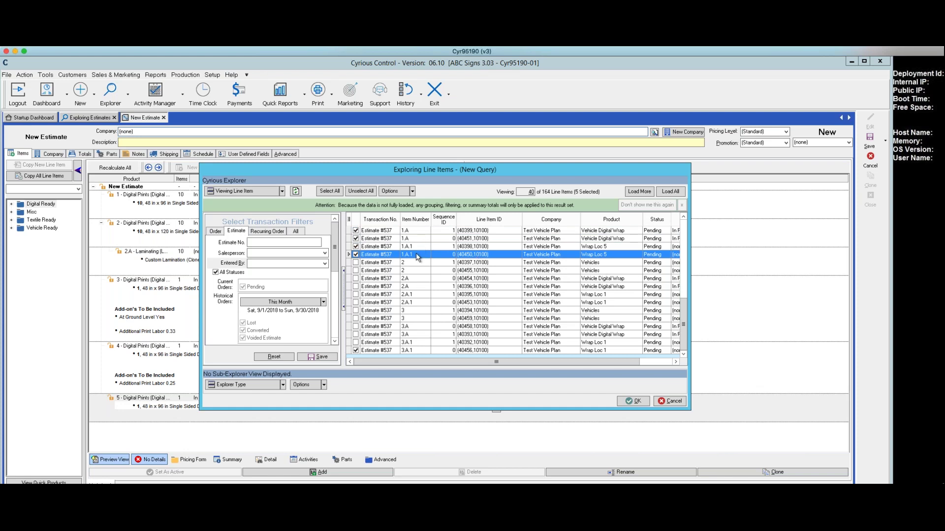
pyautogui.click(636, 403)
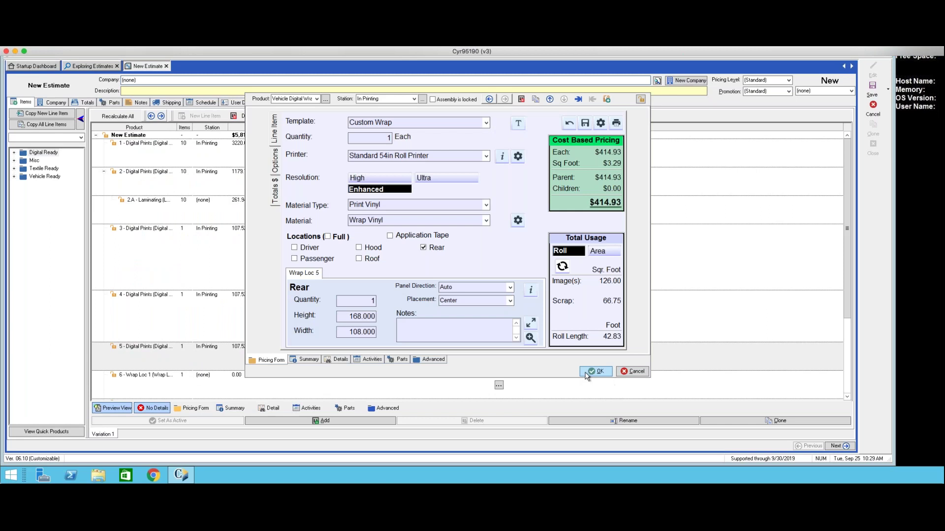
pyautogui.click(587, 373)
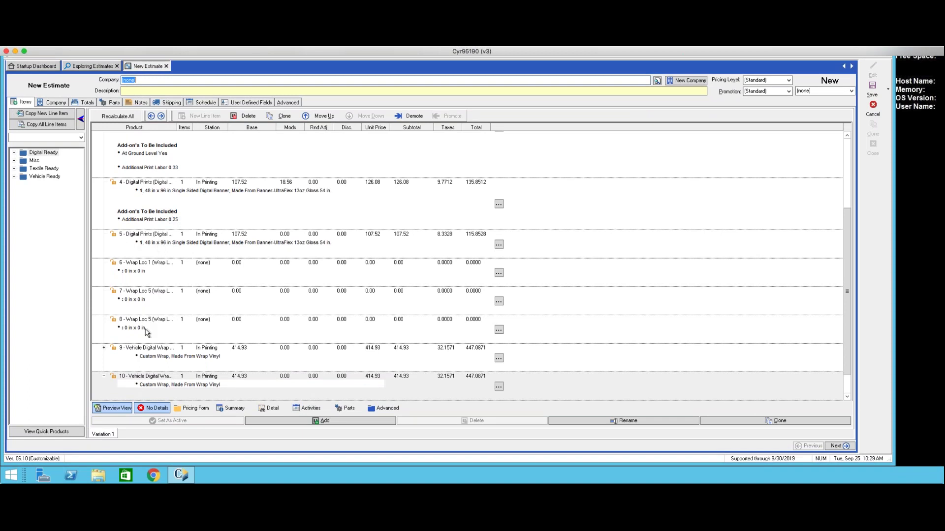
pyautogui.click(104, 348)
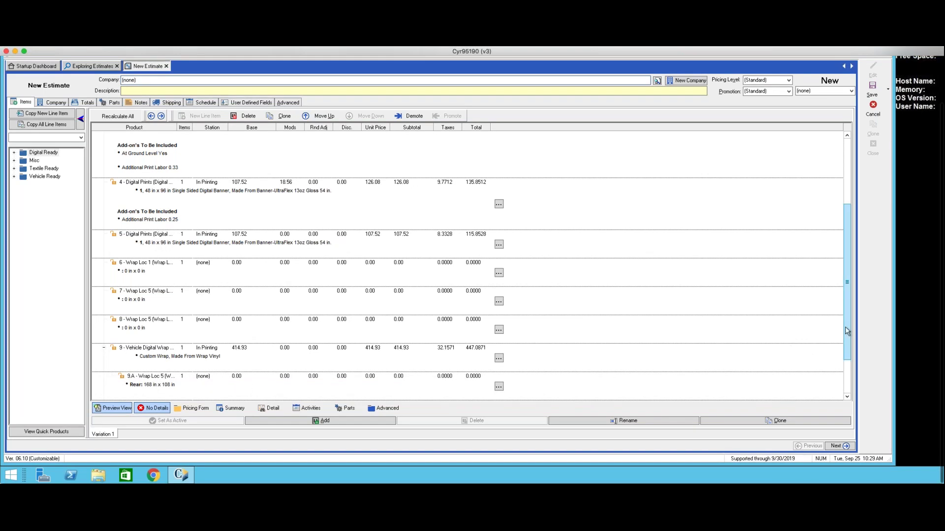
pyautogui.click(845, 396)
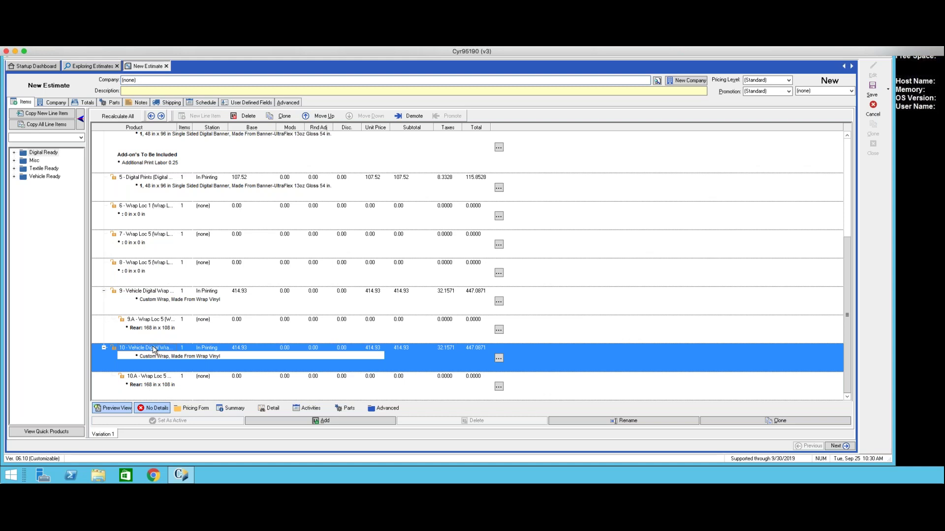
# Step: Add a variation named OP2 to the new estimate
pyautogui.click(363, 422)
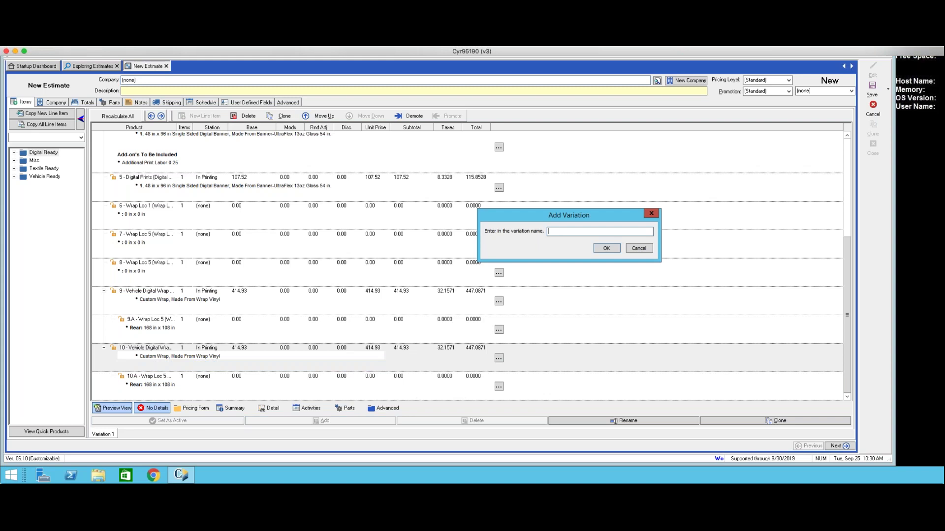
pyautogui.write('OP2')
pyautogui.click(608, 248)
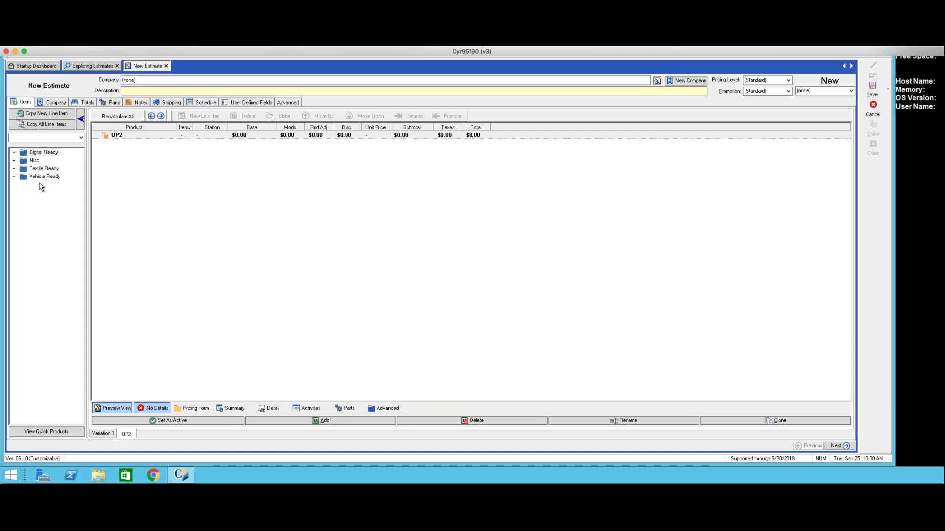
# Step: Copy all line items from the Digital Banner and converted Test Vehicle Plan estimates into OP2, using Opt 1 Banners and Real Estate Signs and Variation 1
pyautogui.click(40, 126)
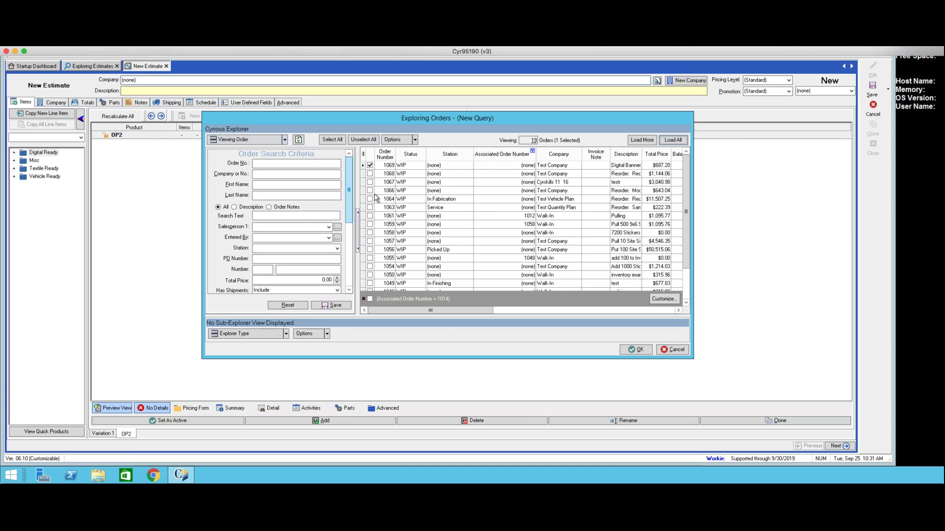
pyautogui.click(285, 139)
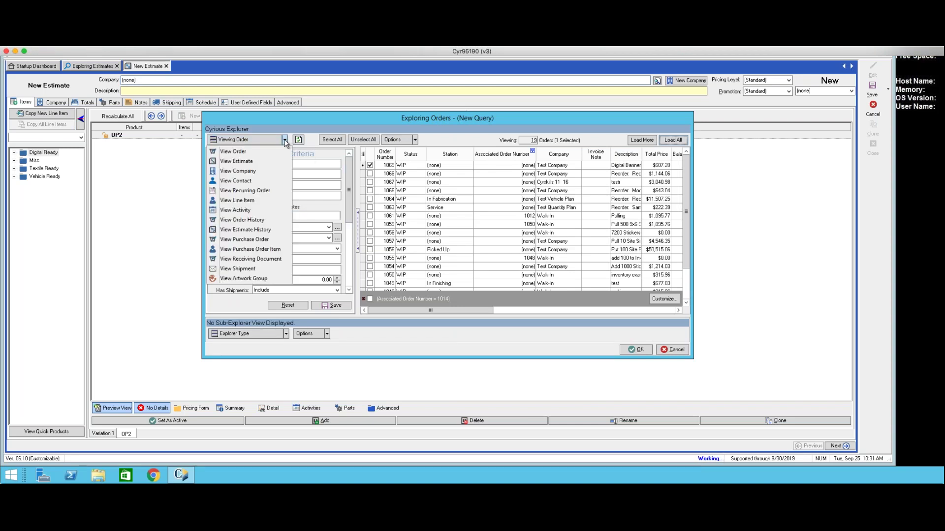
pyautogui.click(255, 162)
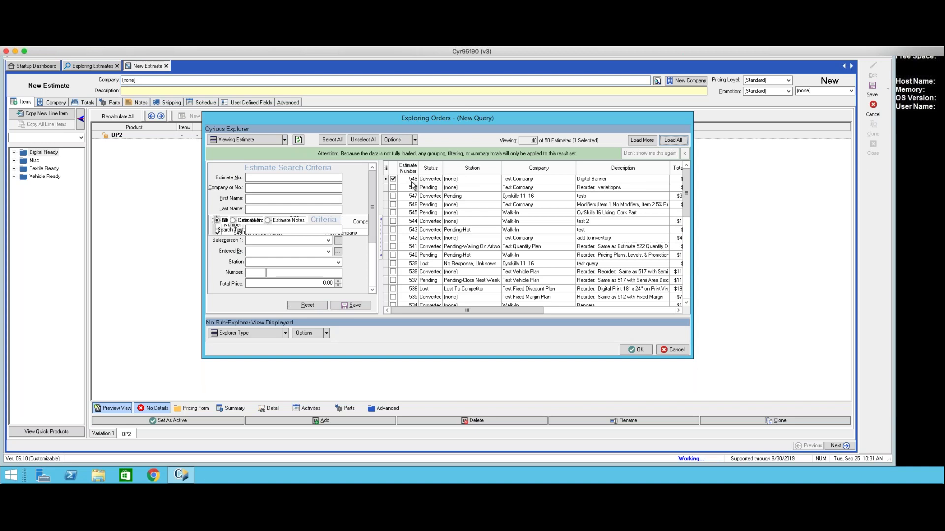
pyautogui.moveTo(491, 310)
pyautogui.mouseDown()
pyautogui.moveTo(559, 310)
pyautogui.moveTo(475, 303)
pyautogui.mouseUp()
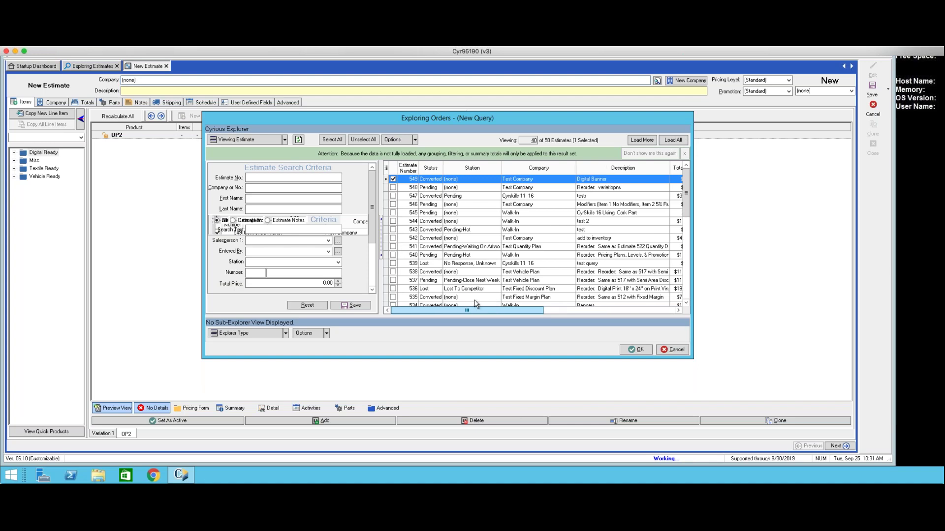
pyautogui.click(393, 272)
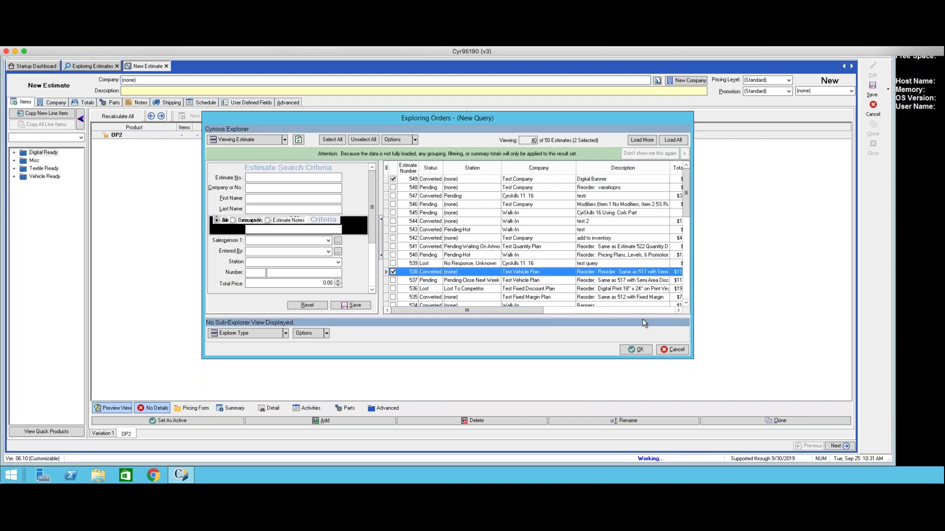
pyautogui.click(637, 349)
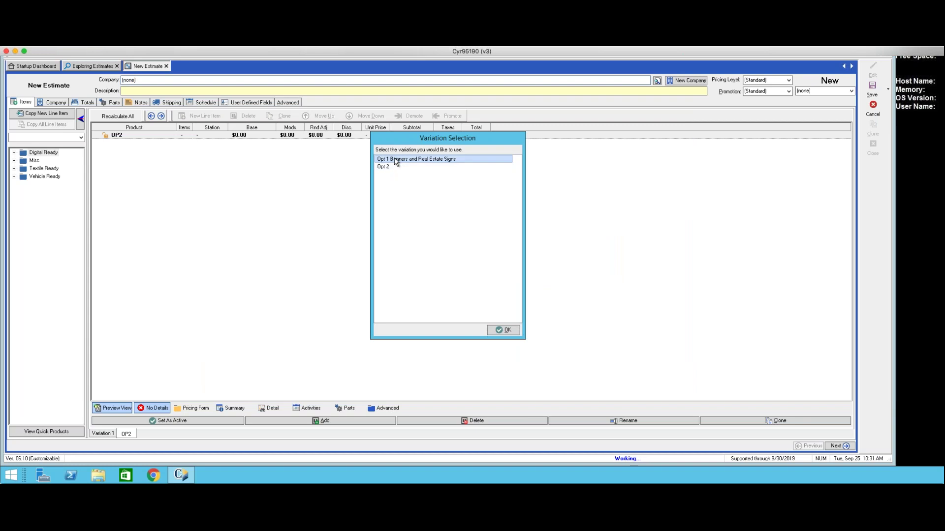
pyautogui.click(503, 330)
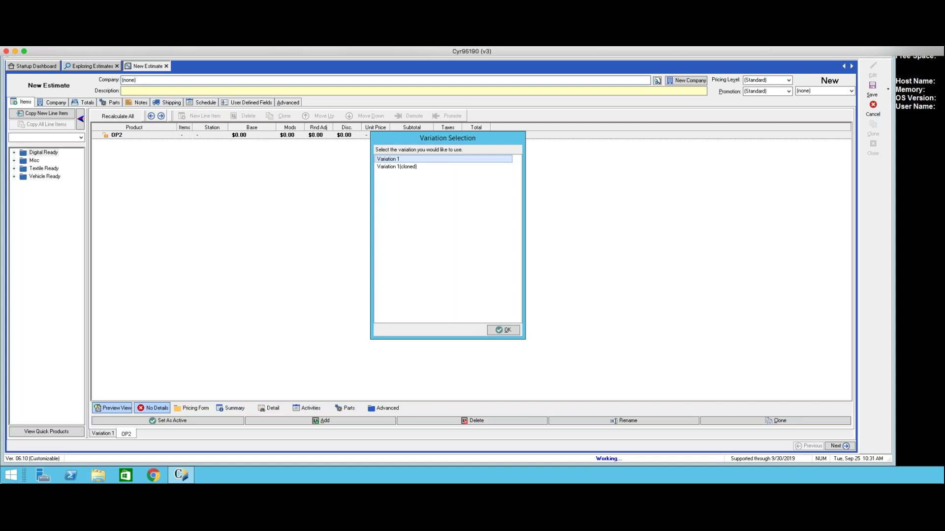
pyautogui.click(501, 331)
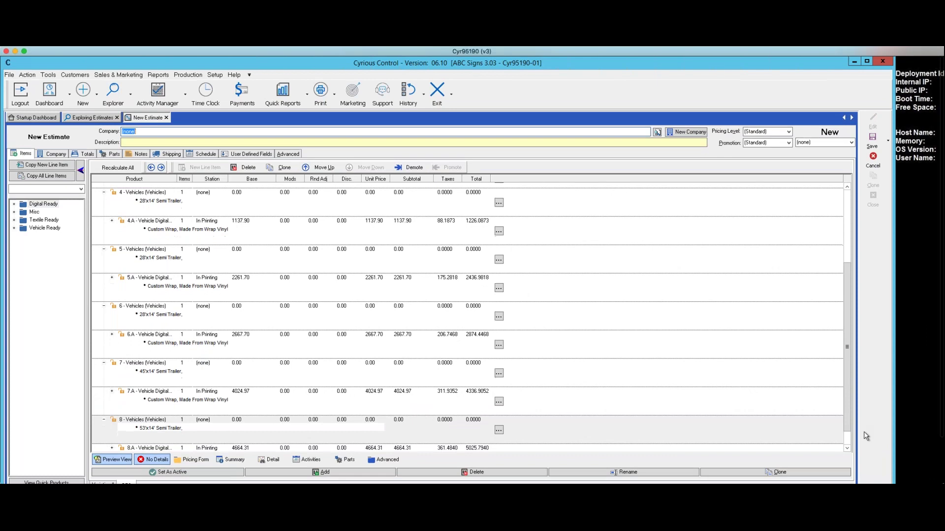
# Step: Review the line items copied into OP2 and expand the 5.A Vehicle Digital Wrap to examine its child items
pyautogui.scroll(5, 645, 238)
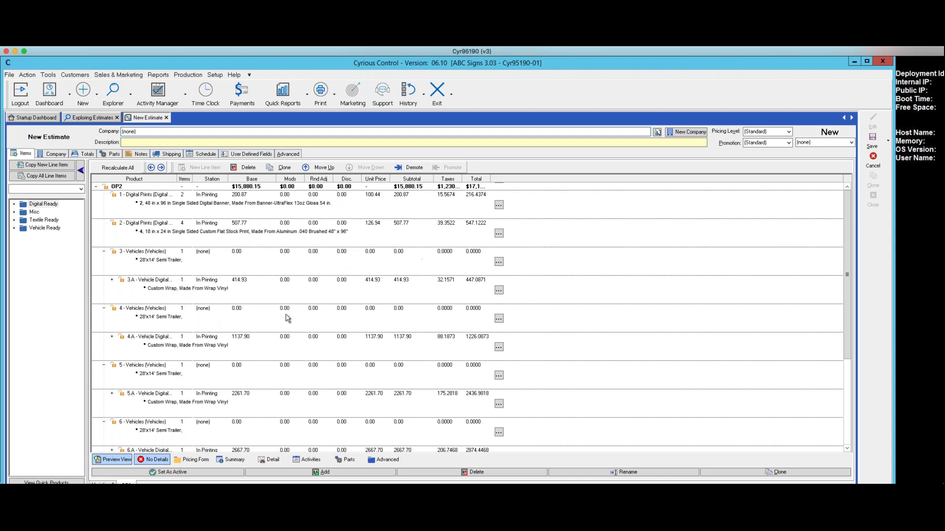
pyautogui.click(112, 393)
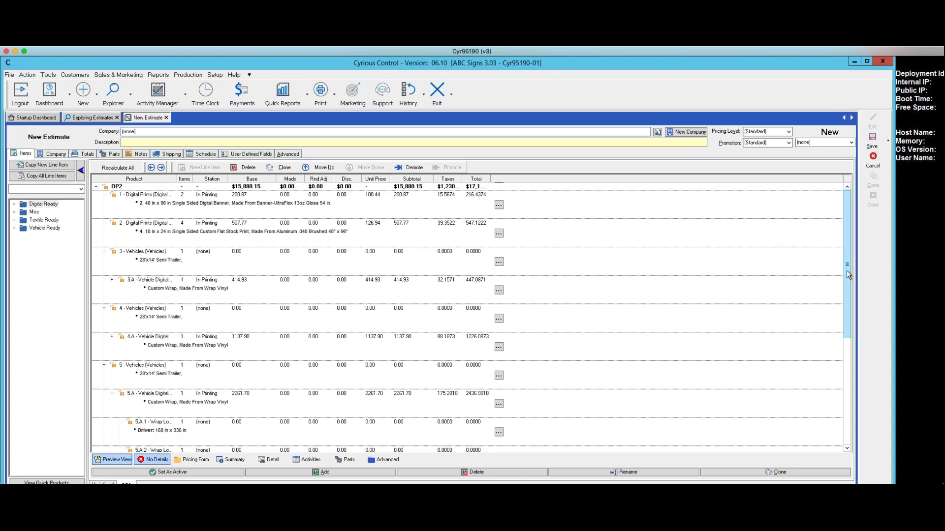
pyautogui.moveTo(847, 275); pyautogui.dragTo(841, 401)
# Step: Start copying a line item into OP2 and browse the available estimate, recurring order and order line items
pyautogui.click(45, 163)
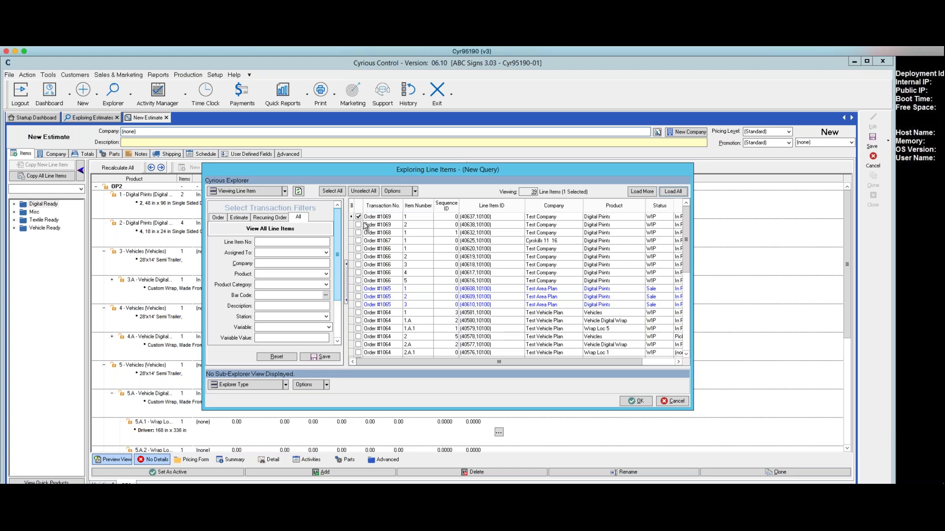
pyautogui.click(240, 218)
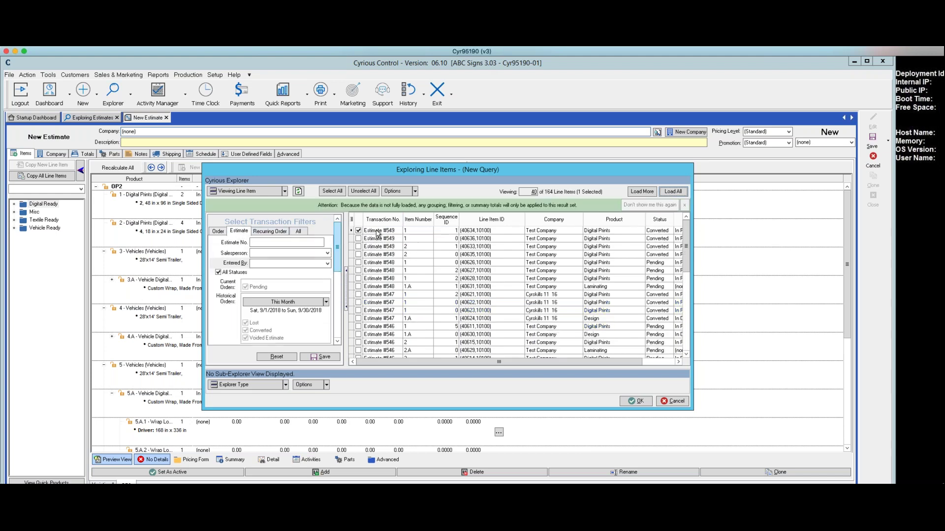
pyautogui.click(265, 232)
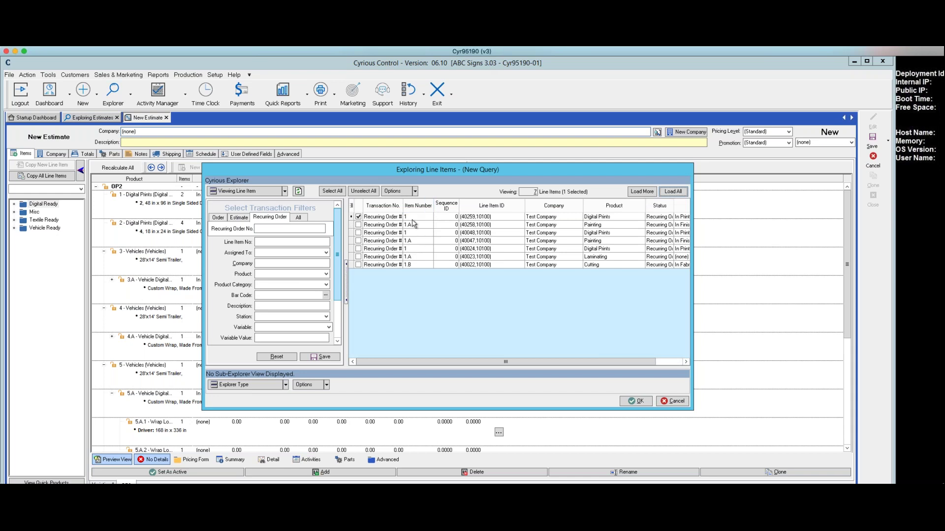
pyautogui.click(218, 217)
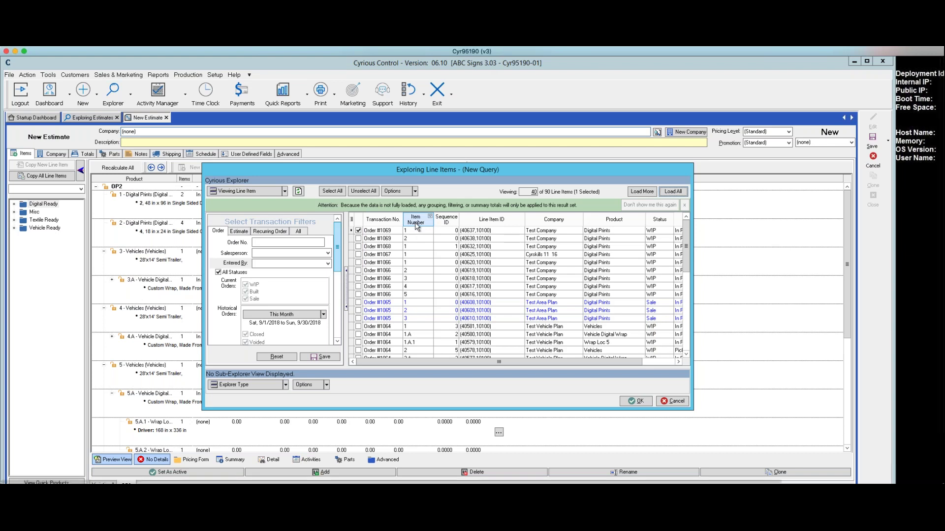
# Step: Sort the order line items by item number and look through the standard columns available for the grid
pyautogui.click(415, 222)
pyautogui.rightClick(415, 223)
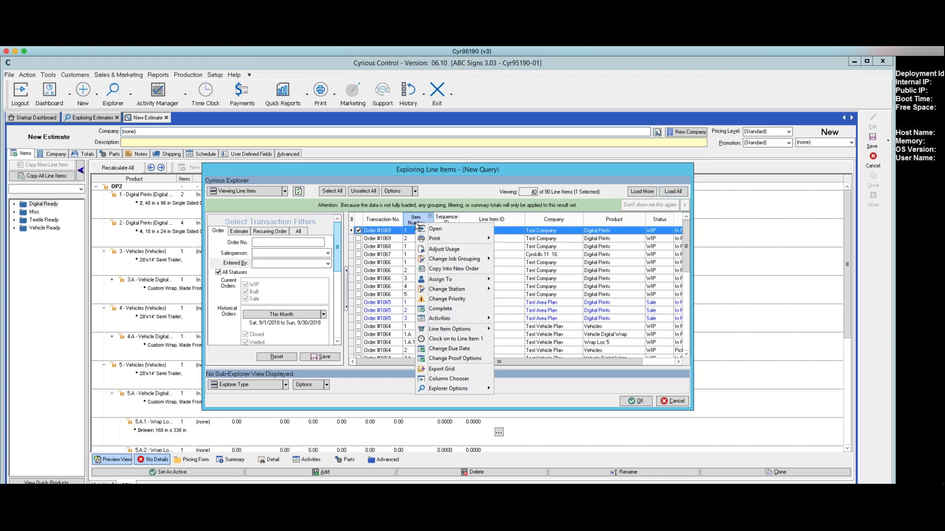
pyautogui.click(438, 378)
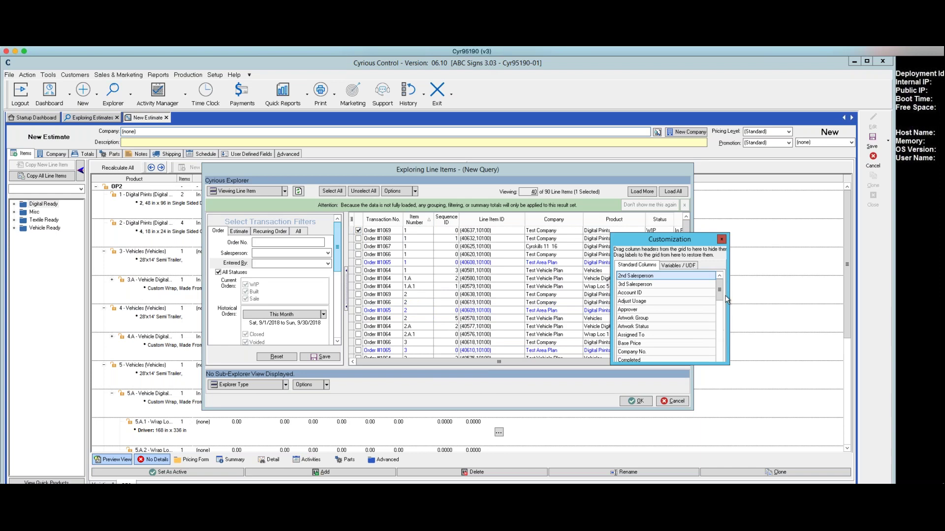
pyautogui.moveTo(721, 292); pyautogui.dragTo(722, 309)
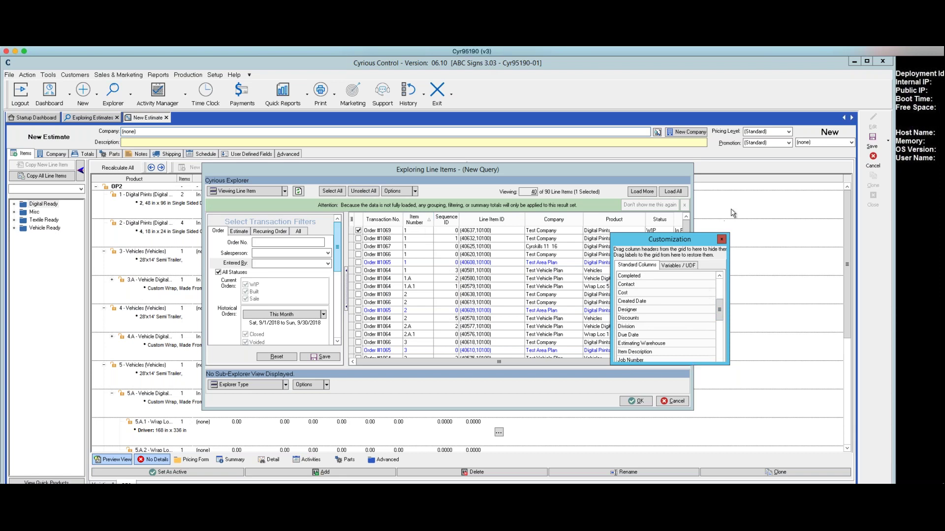
pyautogui.click(721, 240)
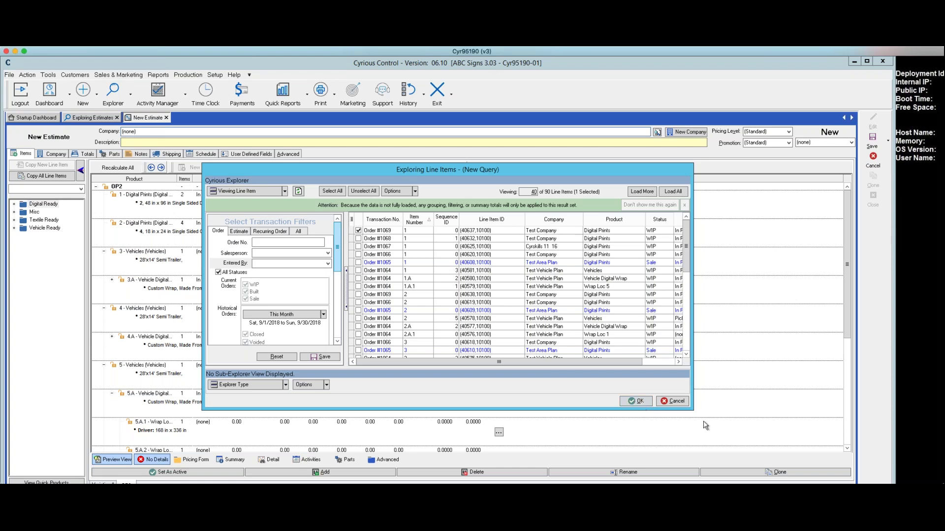
# Step: Copy the checked Test Company Digital Prints line item into OP2 and accept its pricing form
pyautogui.click(639, 402)
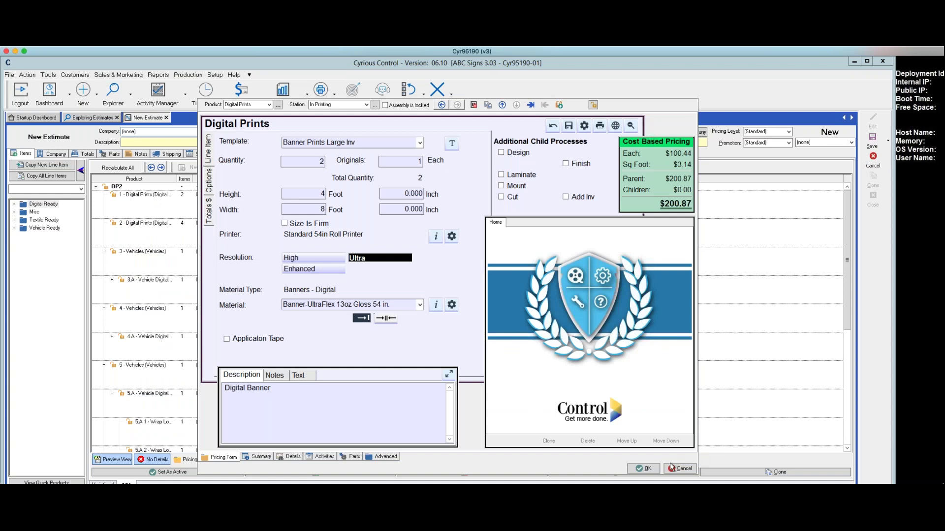
pyautogui.click(656, 468)
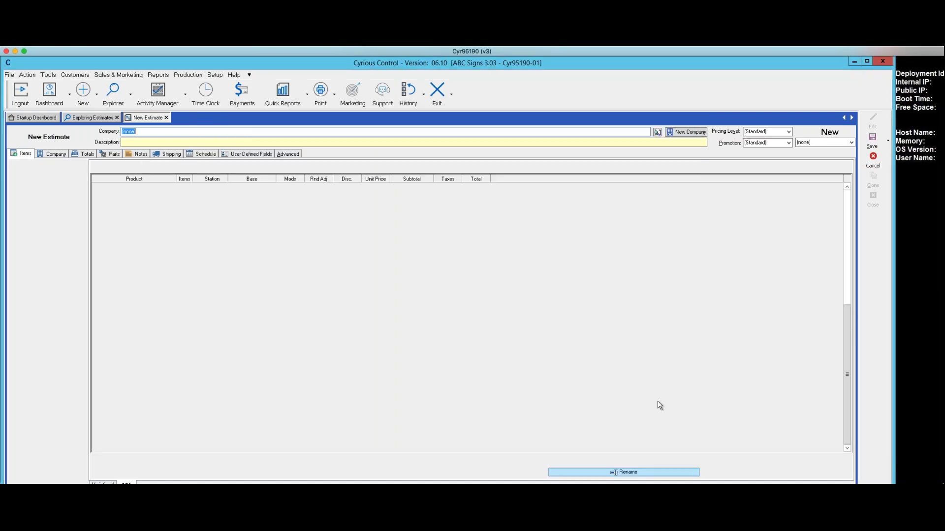